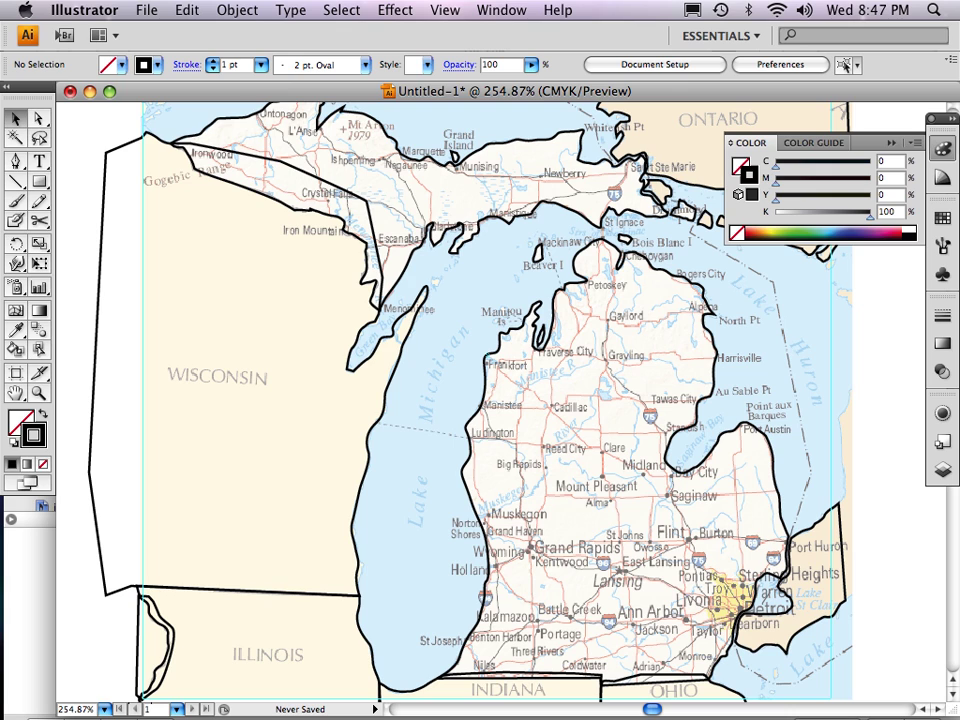
click(293, 207)
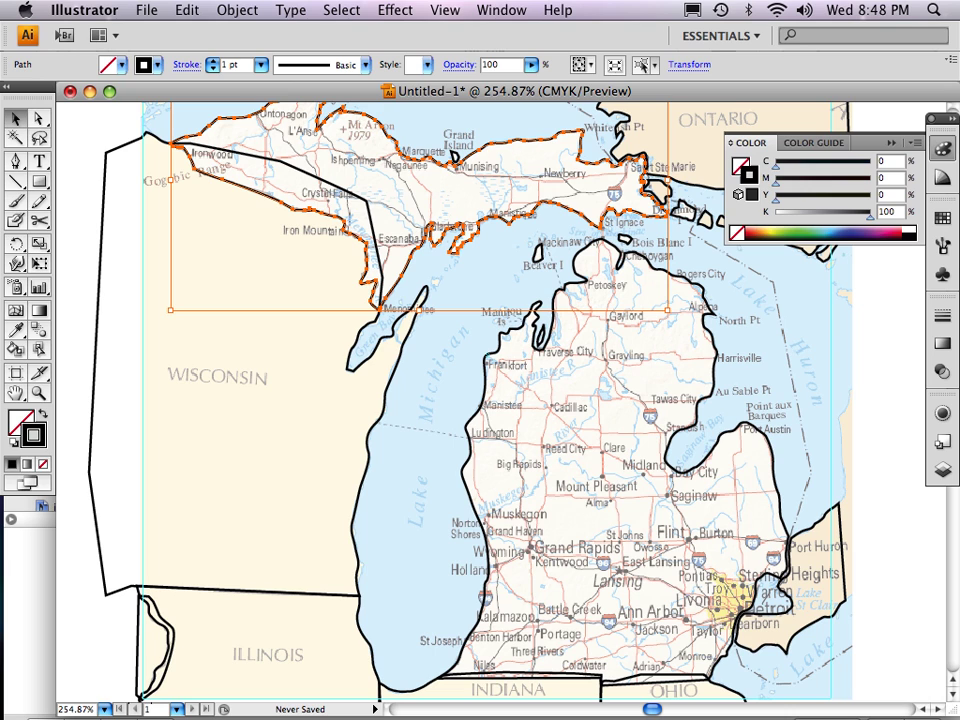
key(super+shift+a)
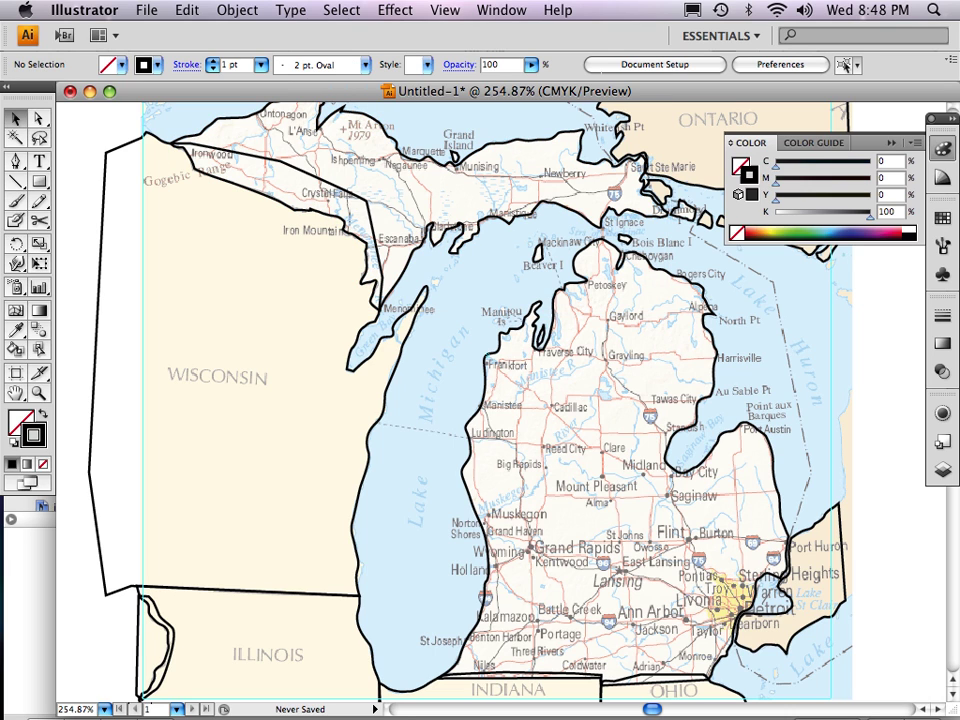
click(540, 204)
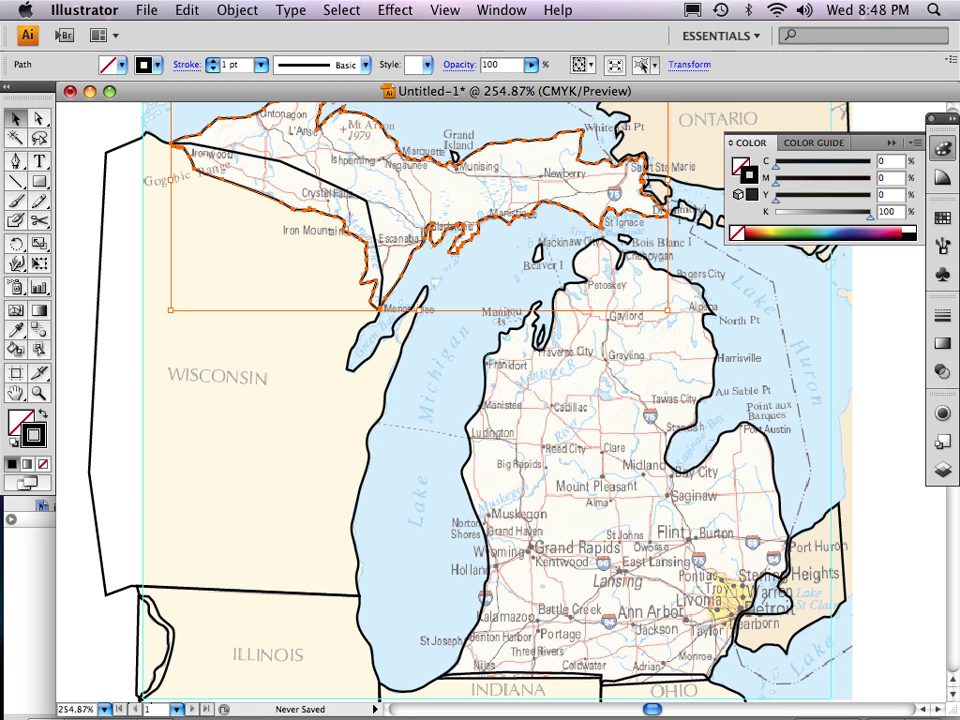
key(super+shift+a)
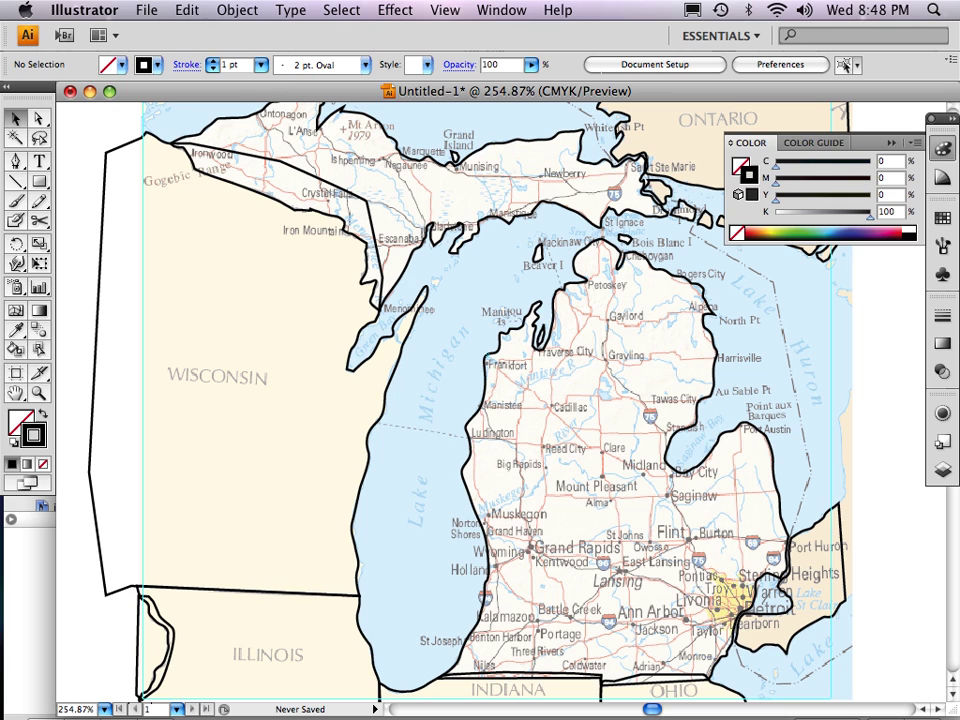
Mix a stroke color of C 30, M 38, Y 0 and K 47 with the color sliders
click(942, 217)
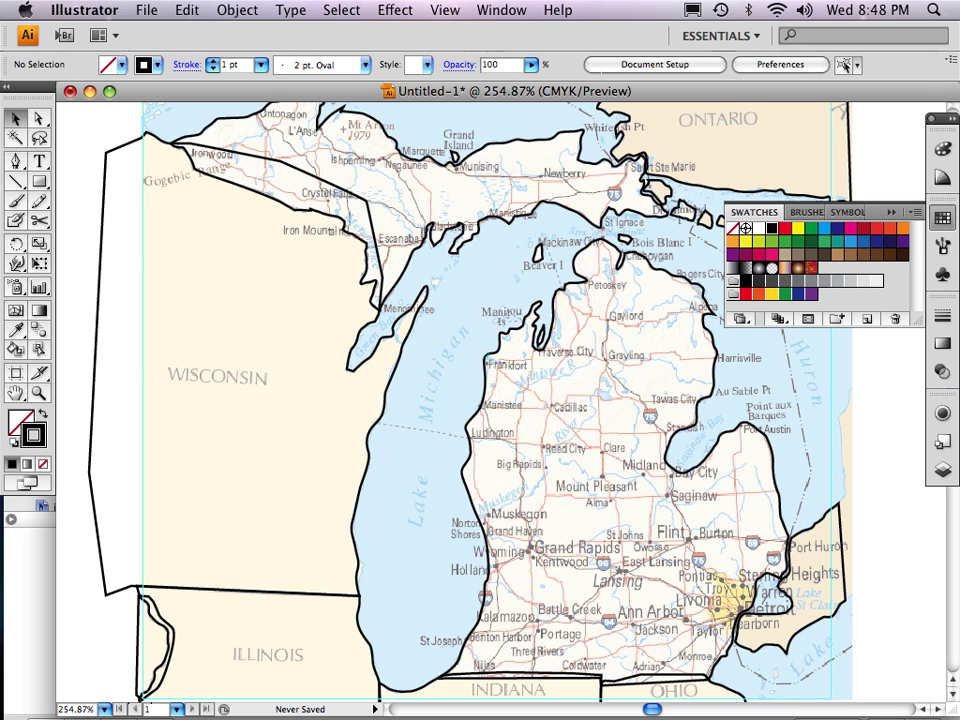
click(942, 149)
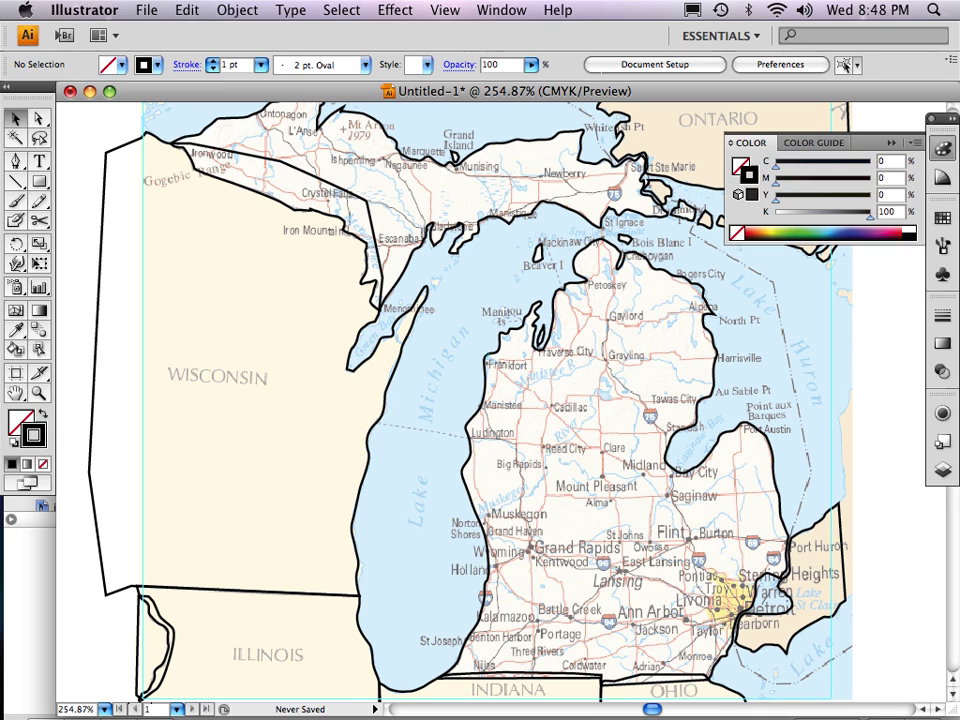
drag(777, 166, 804, 166)
drag(870, 216, 820, 216)
drag(776, 182, 812, 183)
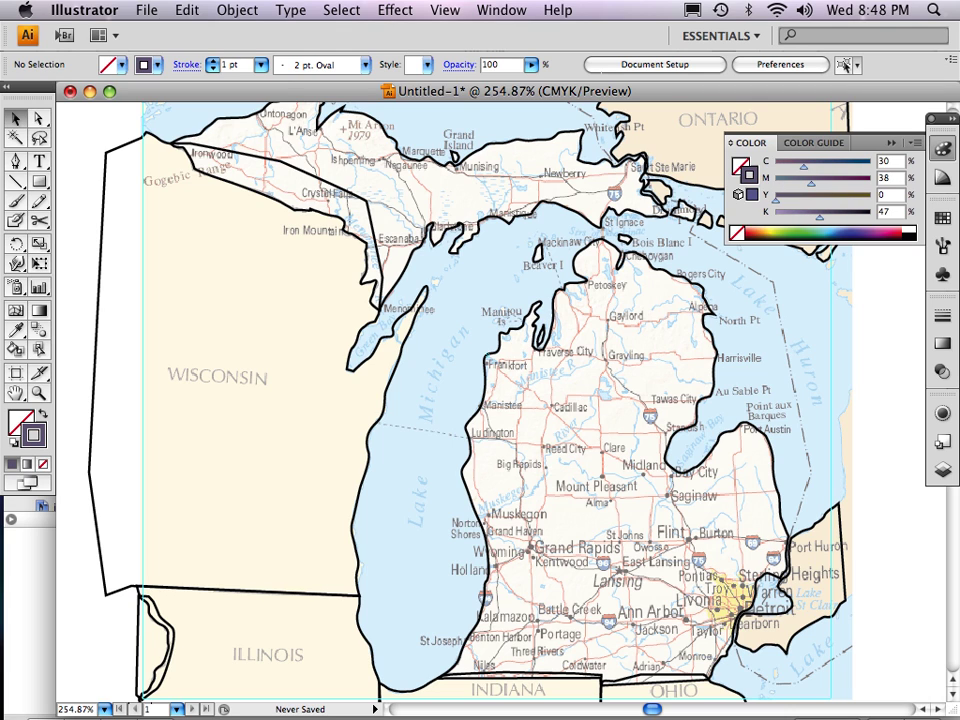
Open the Neutral swatch library
click(941, 217)
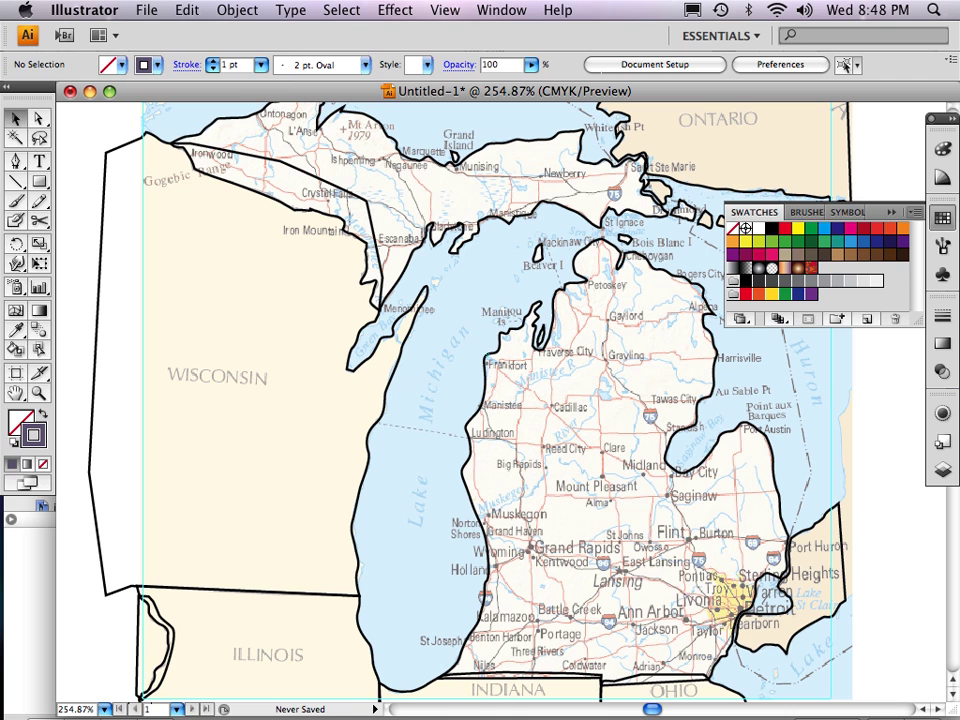
click(914, 212)
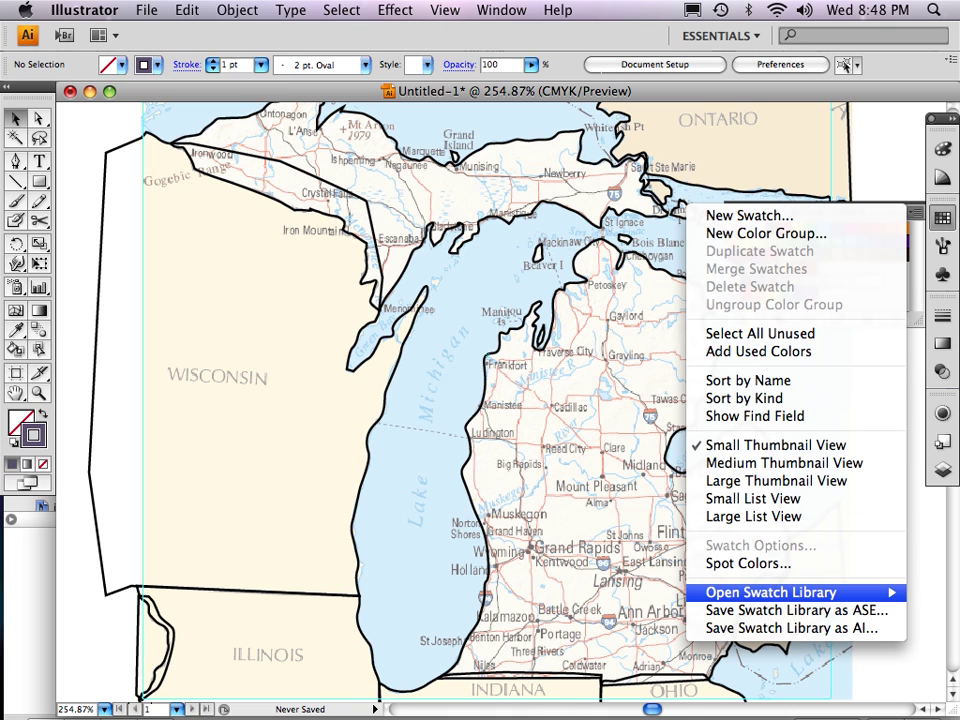
mouse_move(770, 592)
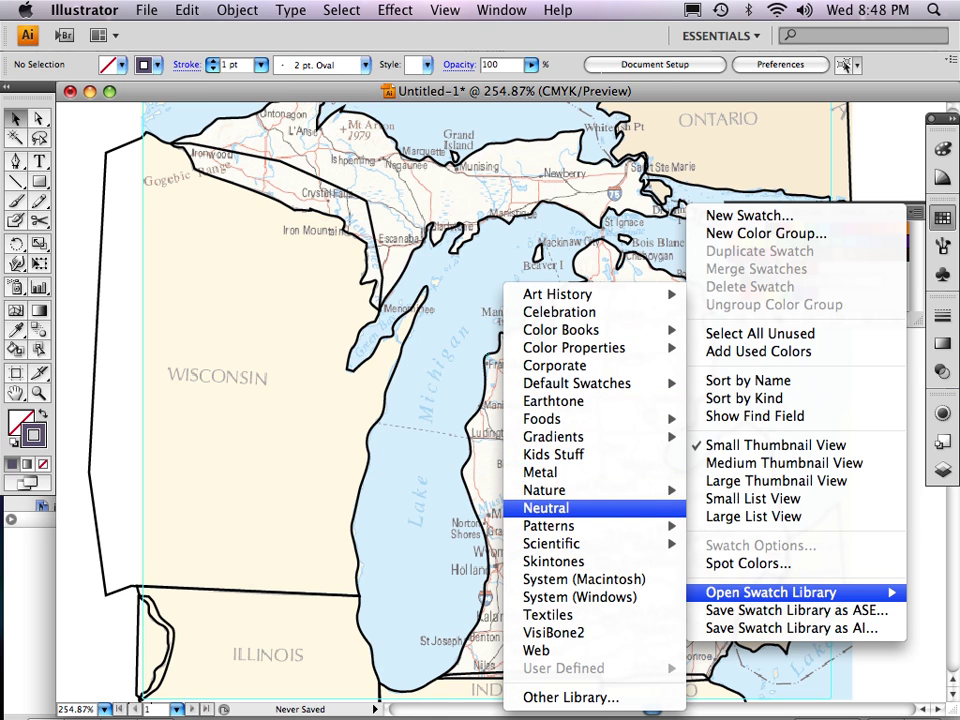
mouse_move(560, 490)
click(546, 508)
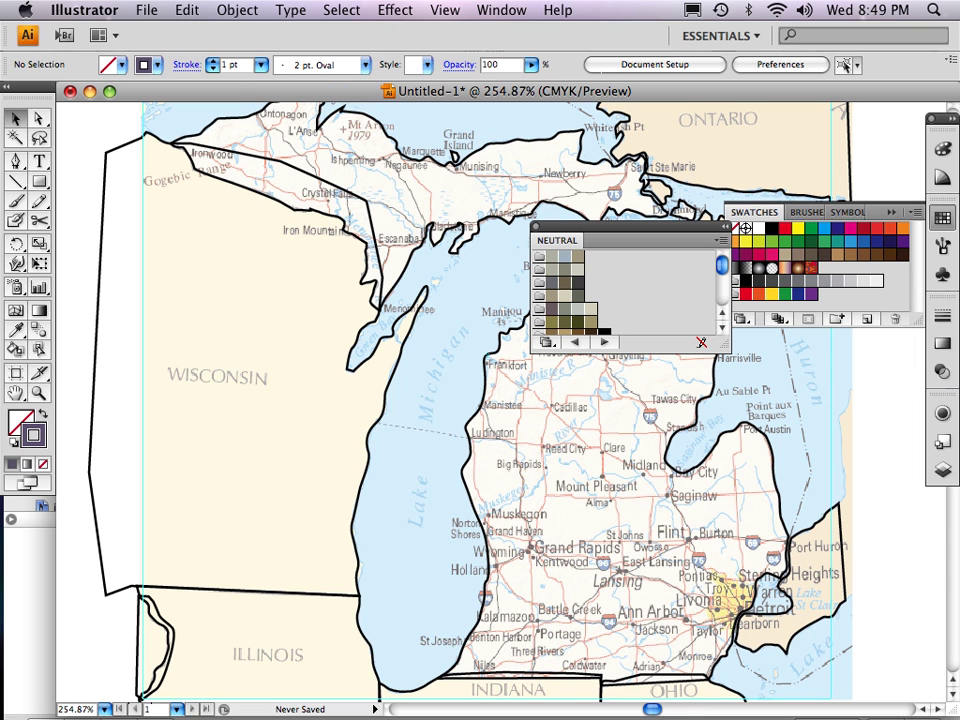
Collapse the Swatches panel, then reposition and enlarge the Neutral library and show its swatches as medium thumbnails
drag(600, 227, 566, 427)
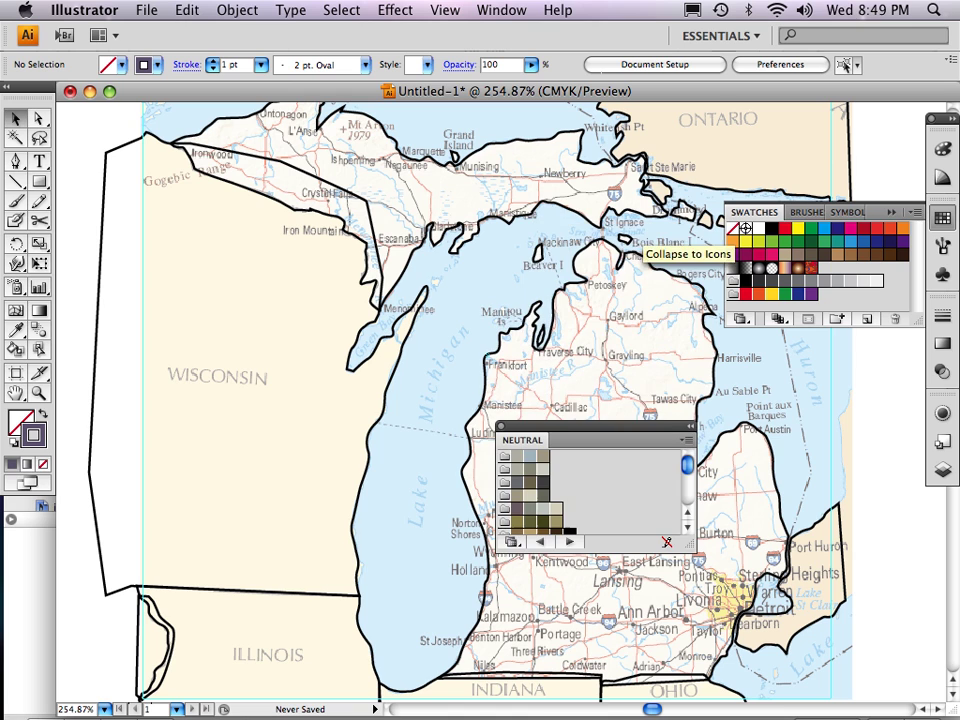
click(891, 212)
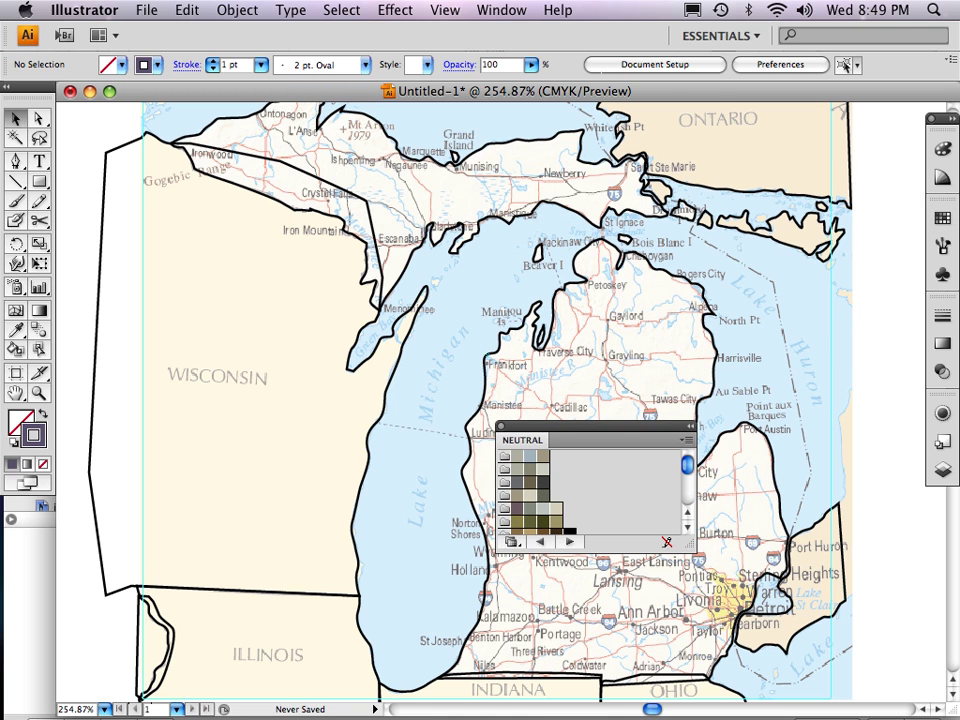
drag(600, 427, 761, 279)
click(848, 292)
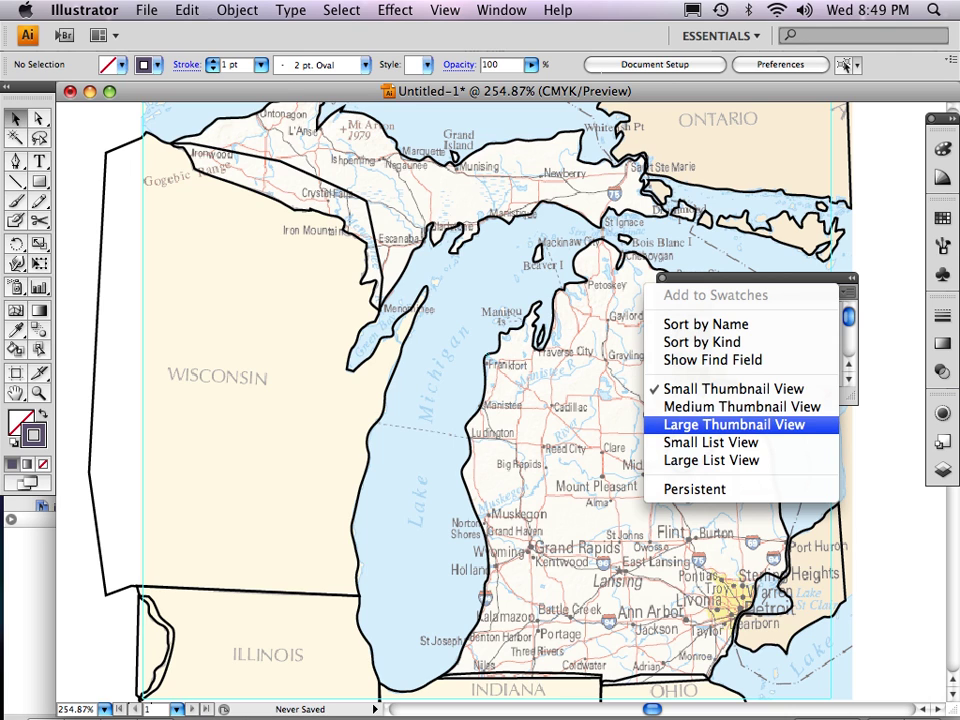
click(742, 406)
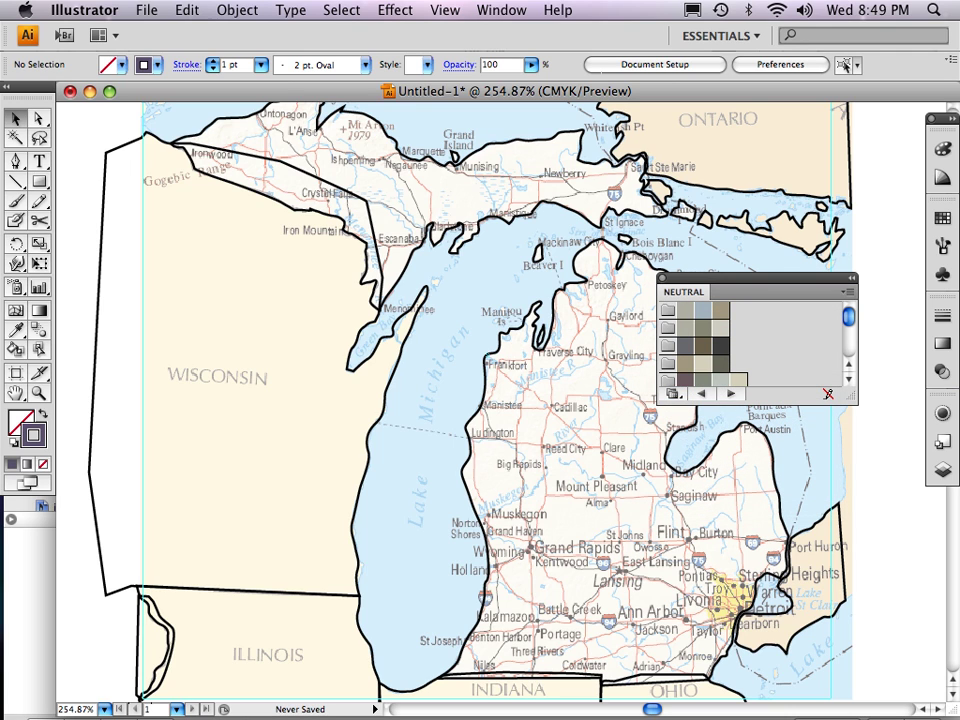
drag(853, 401, 879, 575)
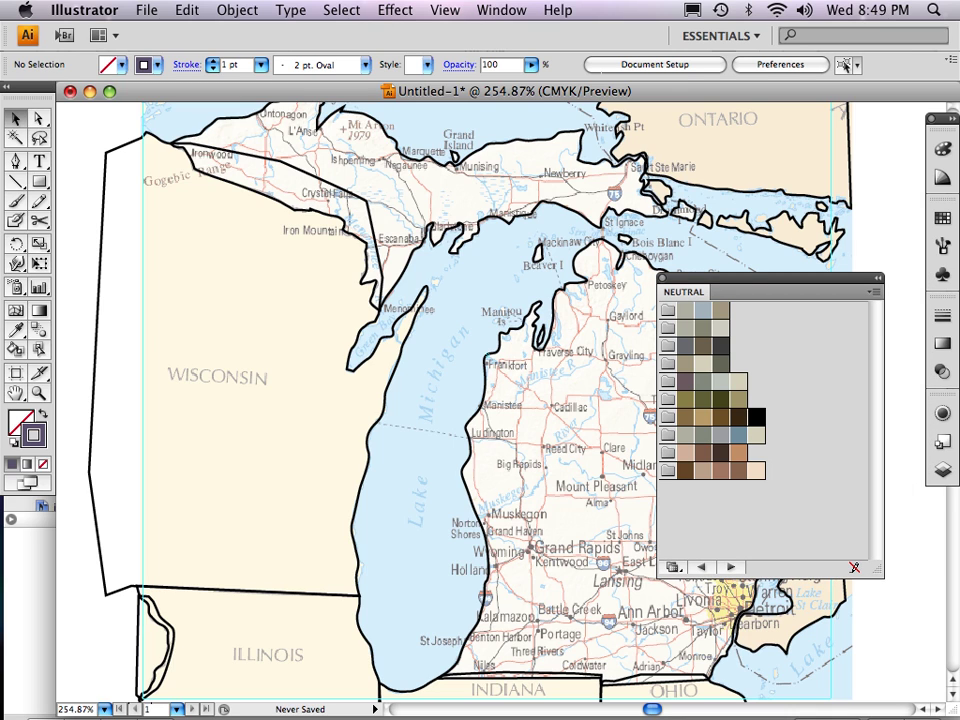
Fill both Michigan peninsulas and their surrounding islands with the olive Neutral swatch C=34 M=30 Y=60 K=0
click(545, 206)
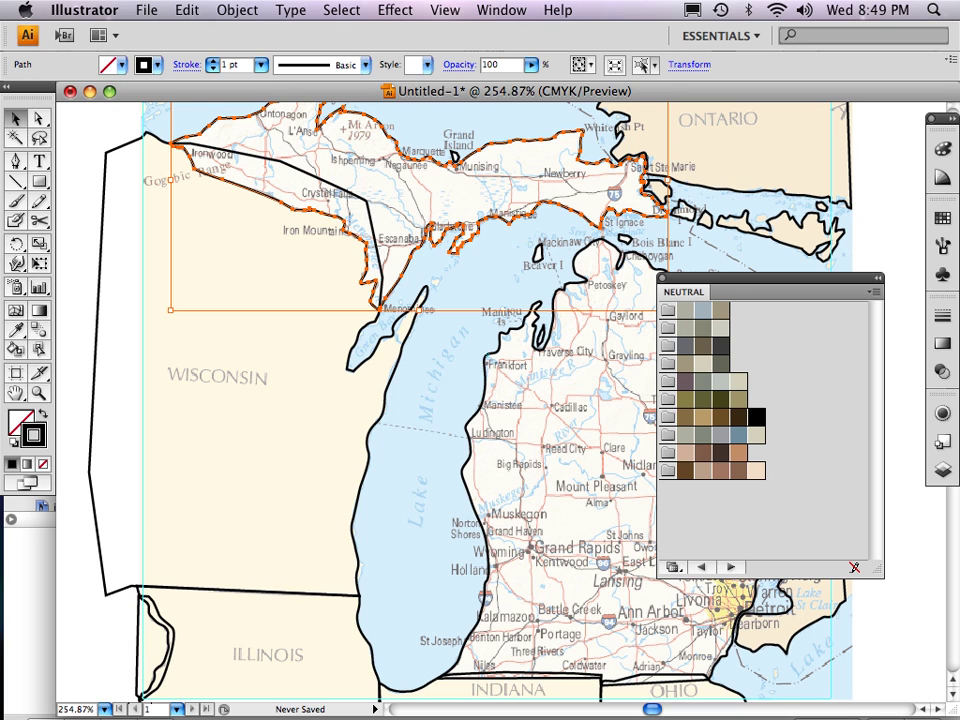
shift+click(574, 266)
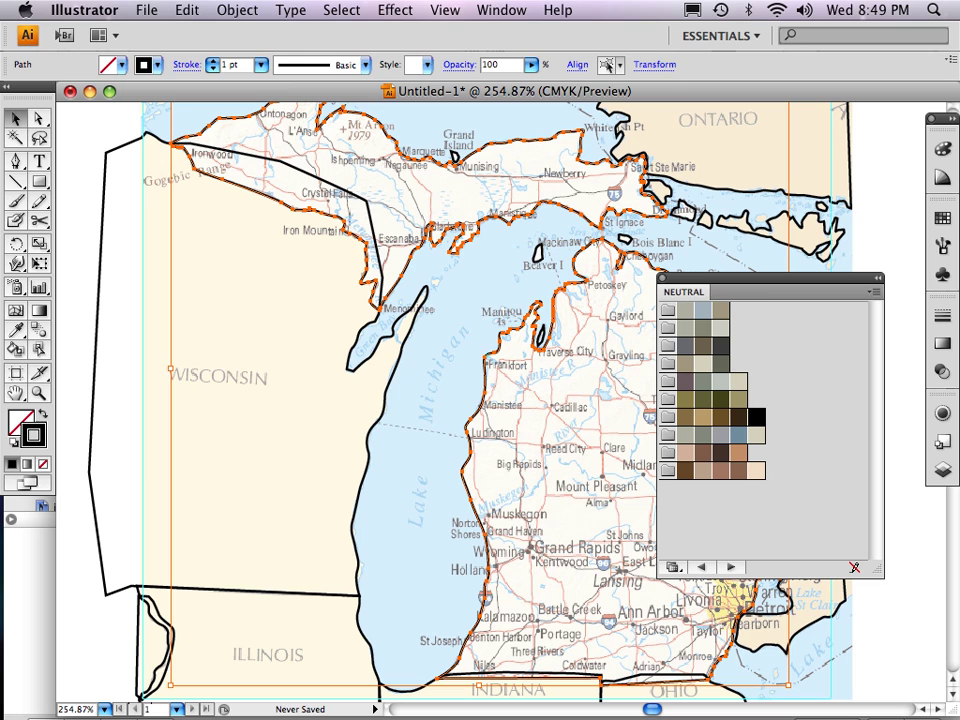
shift+click(540, 254)
shift+click(625, 240)
shift+click(686, 211)
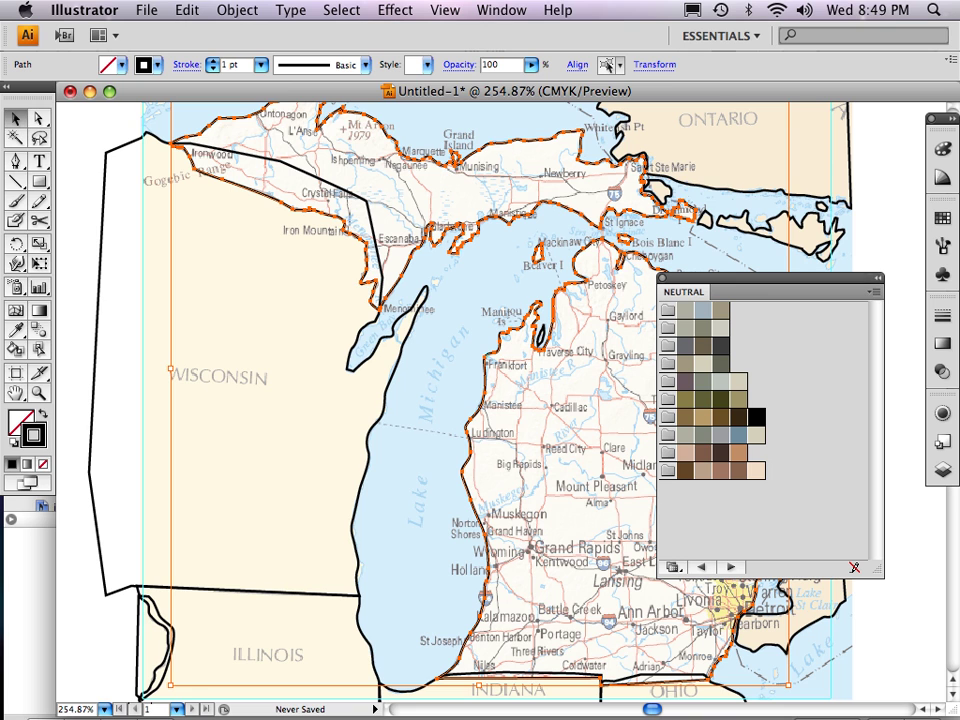
shift+click(539, 338)
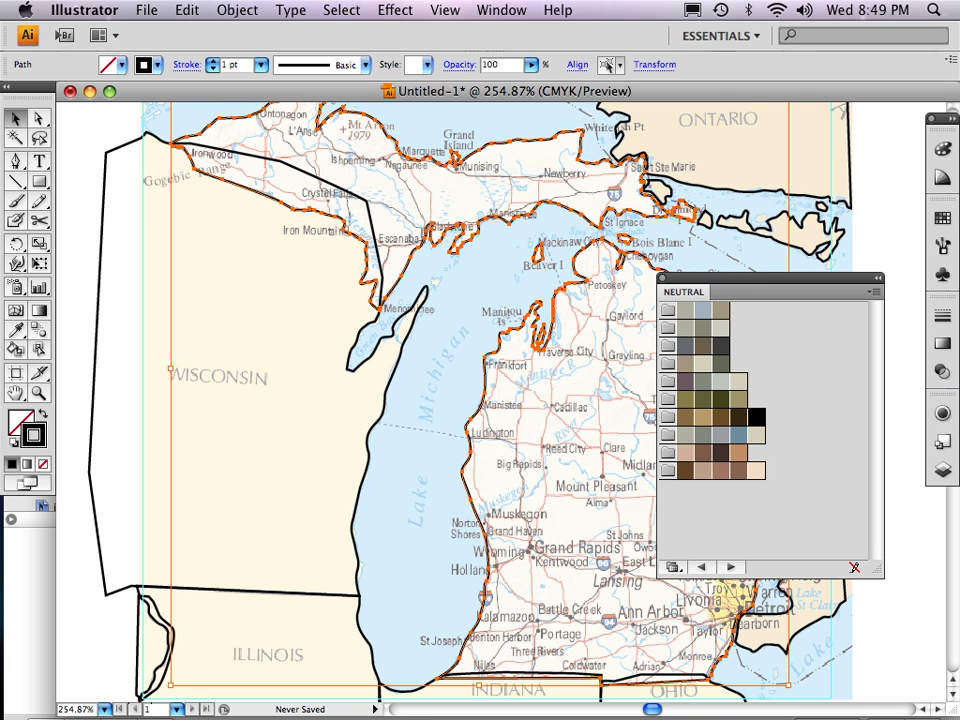
scroll(400, 400, right, 5)
scroll(400, 400, down, 2)
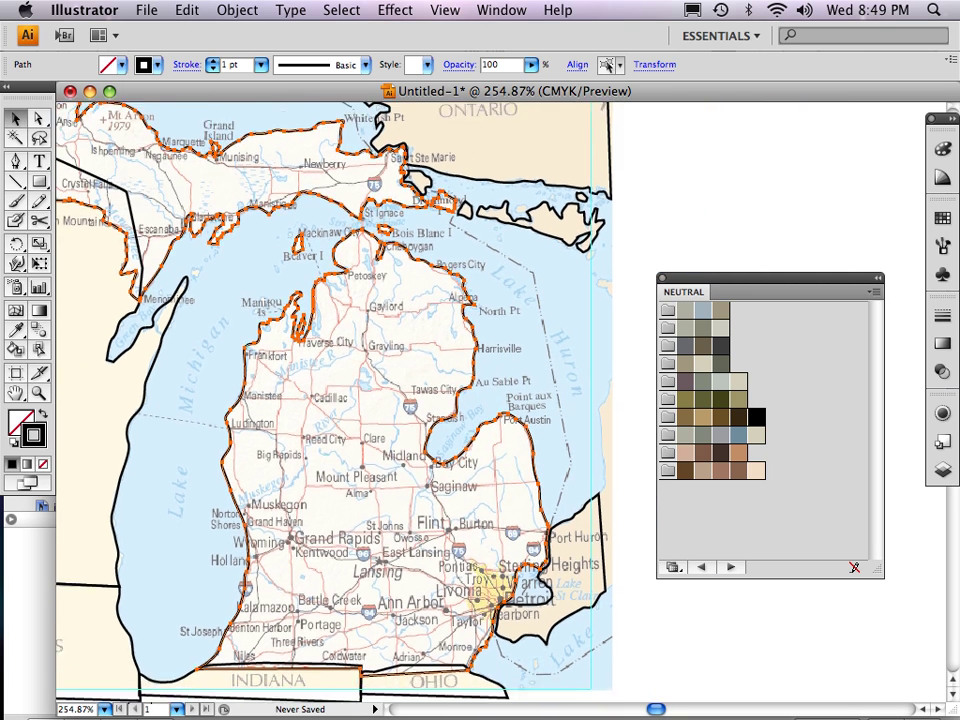
scroll(400, 400, left, 1)
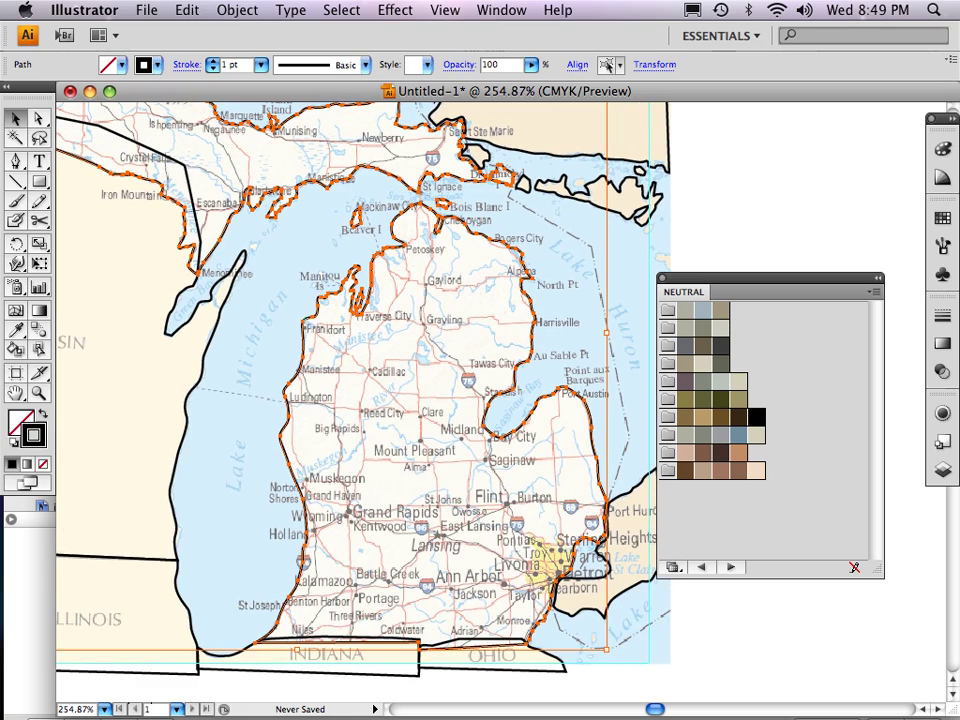
scroll(380, 400, left, 1)
scroll(380, 400, up, 1)
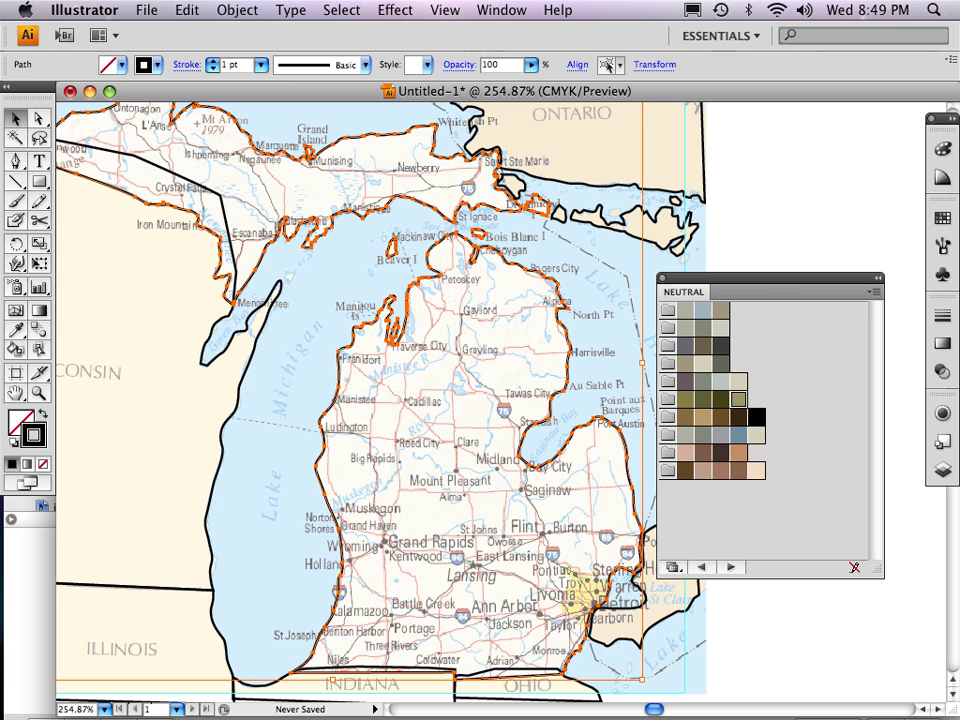
click(20, 424)
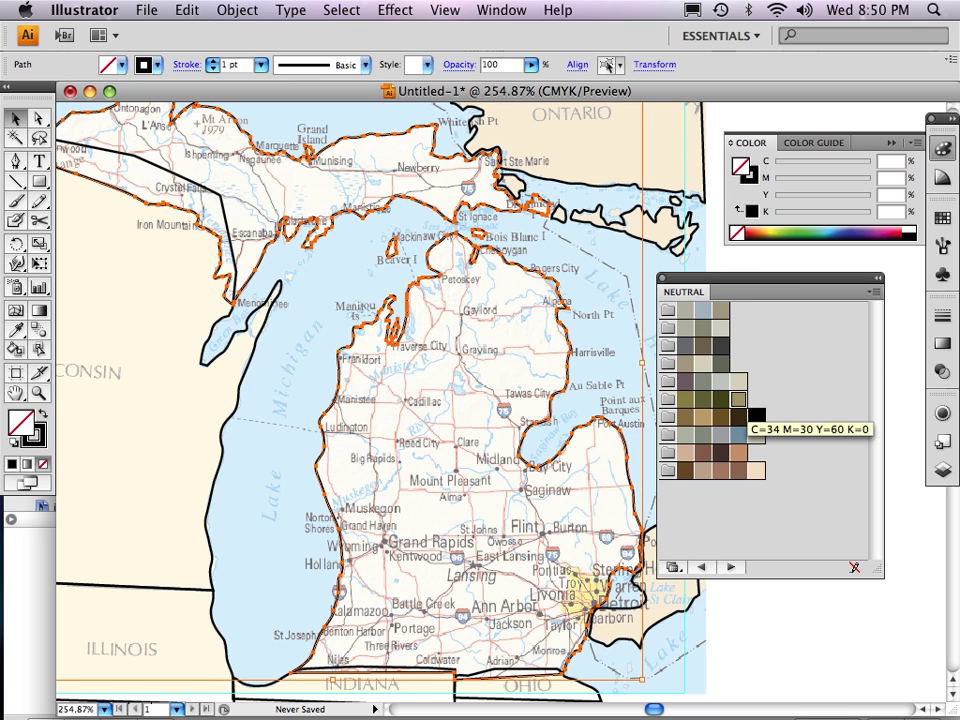
click(738, 399)
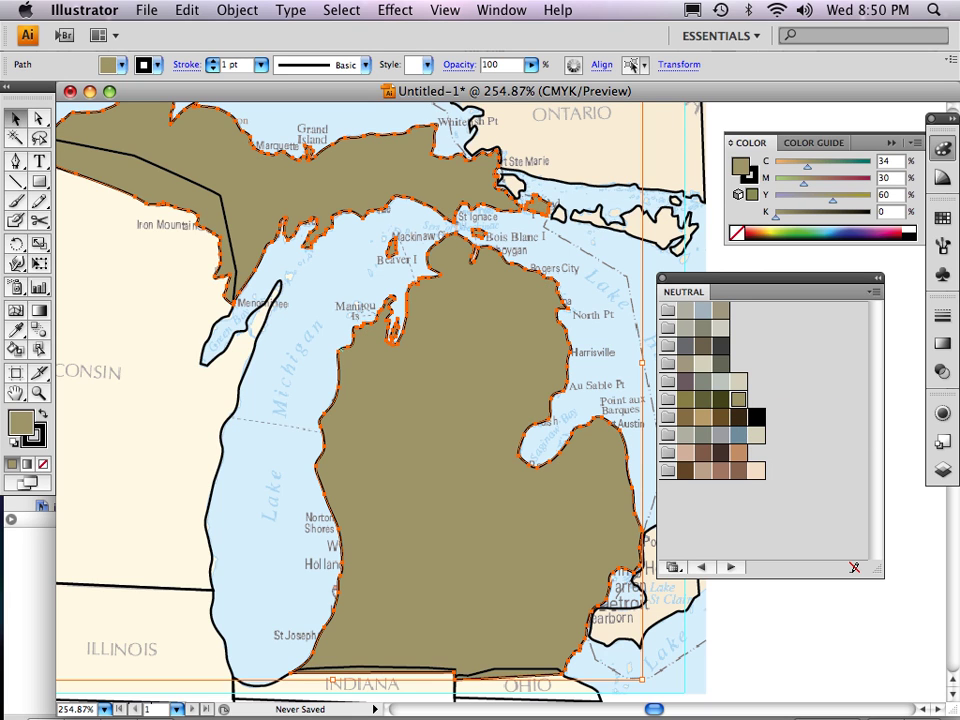
key(super+shift+a)
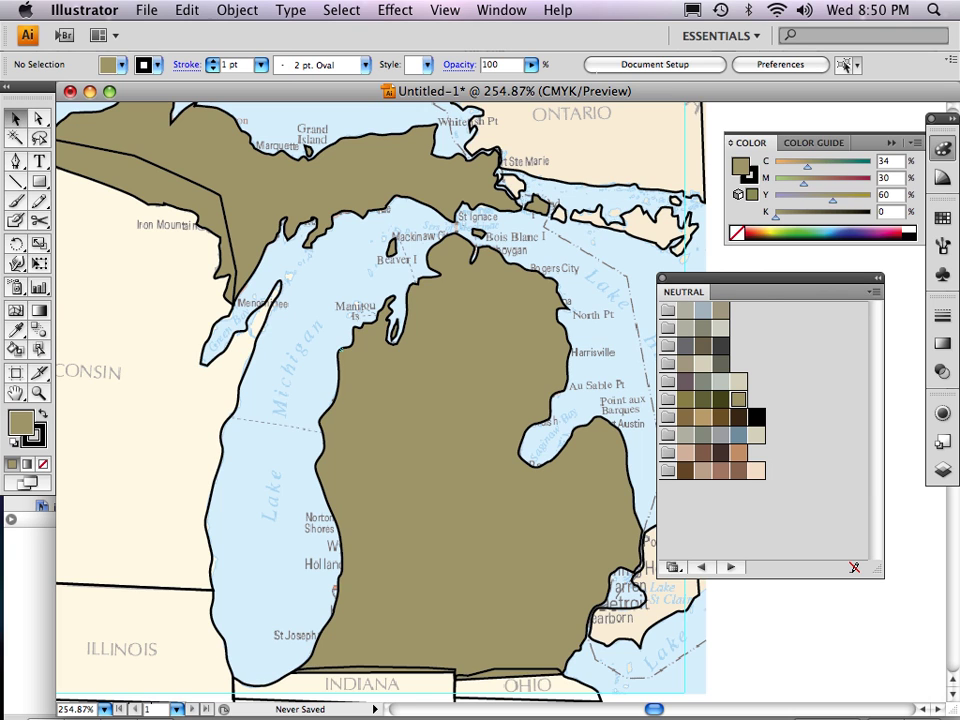
Fill the Wisconsin shape with the grey-green Neutral swatch C=22 M=13 Y=26 K=30
click(39, 393)
alt+click(349, 381)
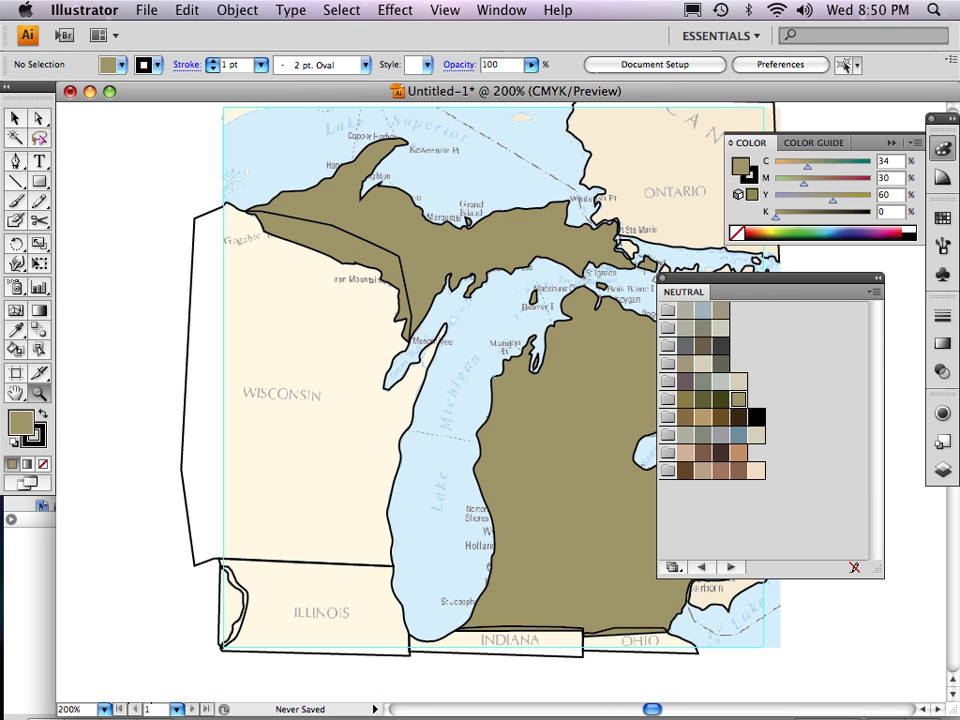
click(15, 118)
scroll(420, 400, right, 5)
scroll(420, 400, up, 2)
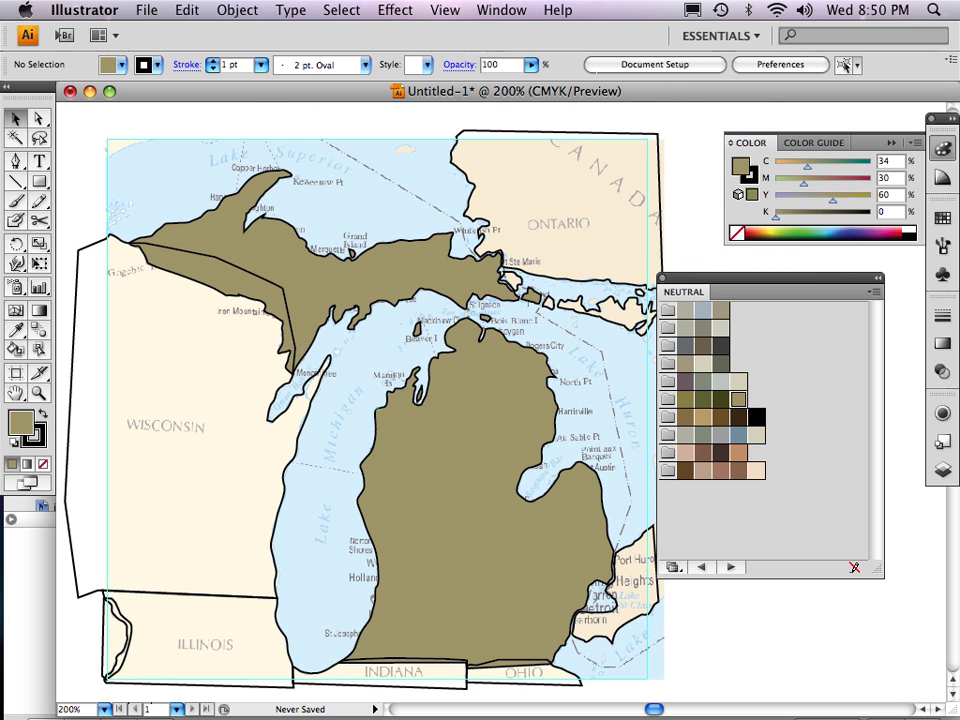
click(284, 487)
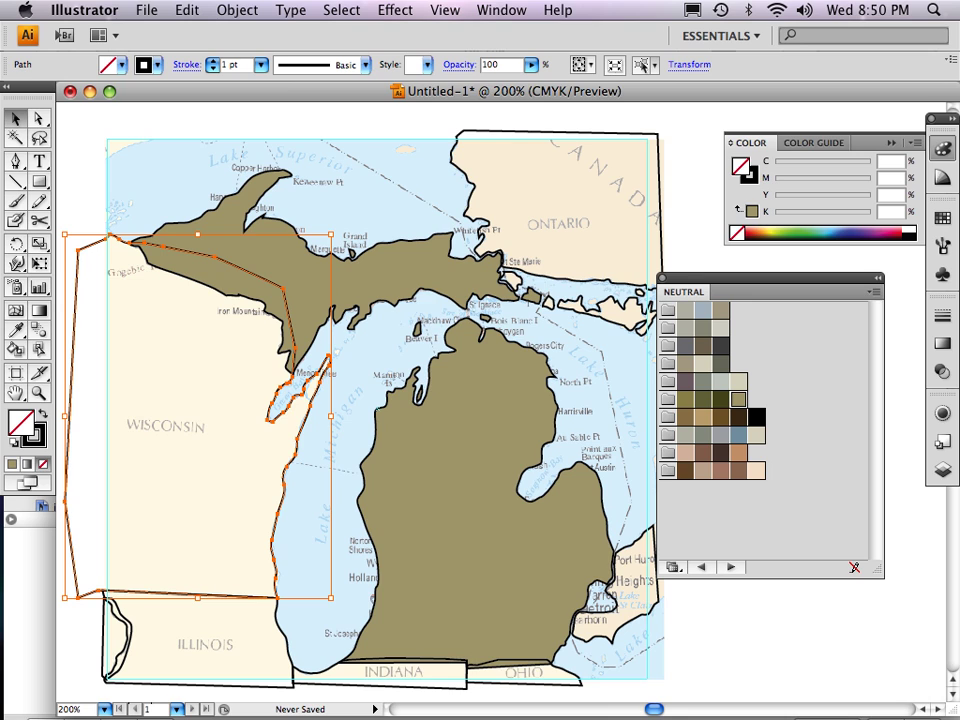
click(703, 435)
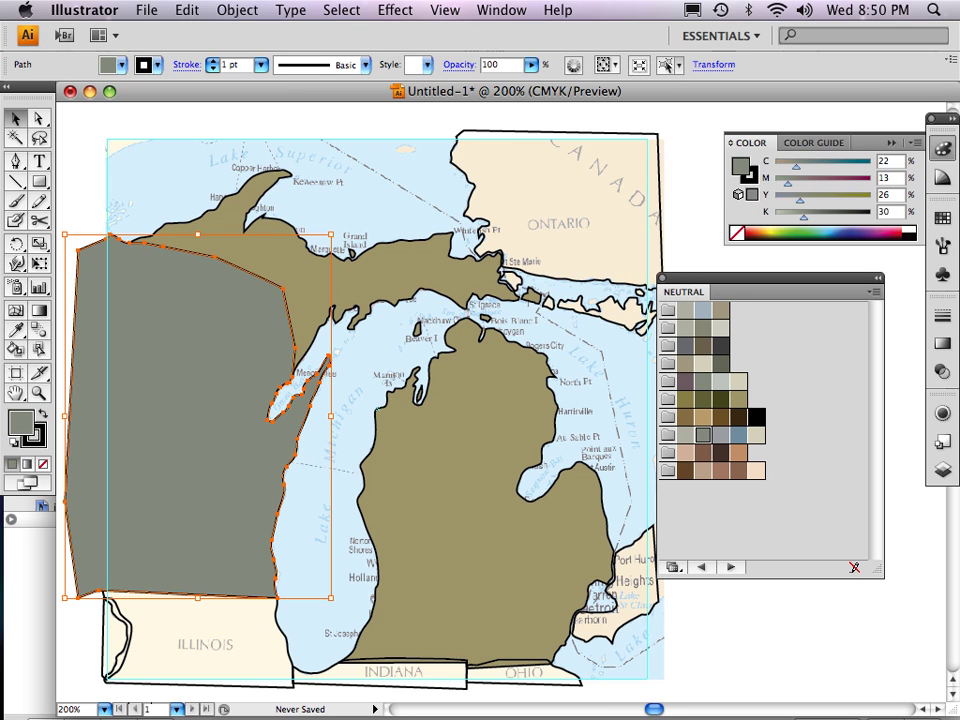
Fill Illinois with the pinkish-tan swatch C=4 M=20 Y=24 K=10 and the small shape on its western edge with grey C=0 M=0 Y=15 K=48
click(289, 652)
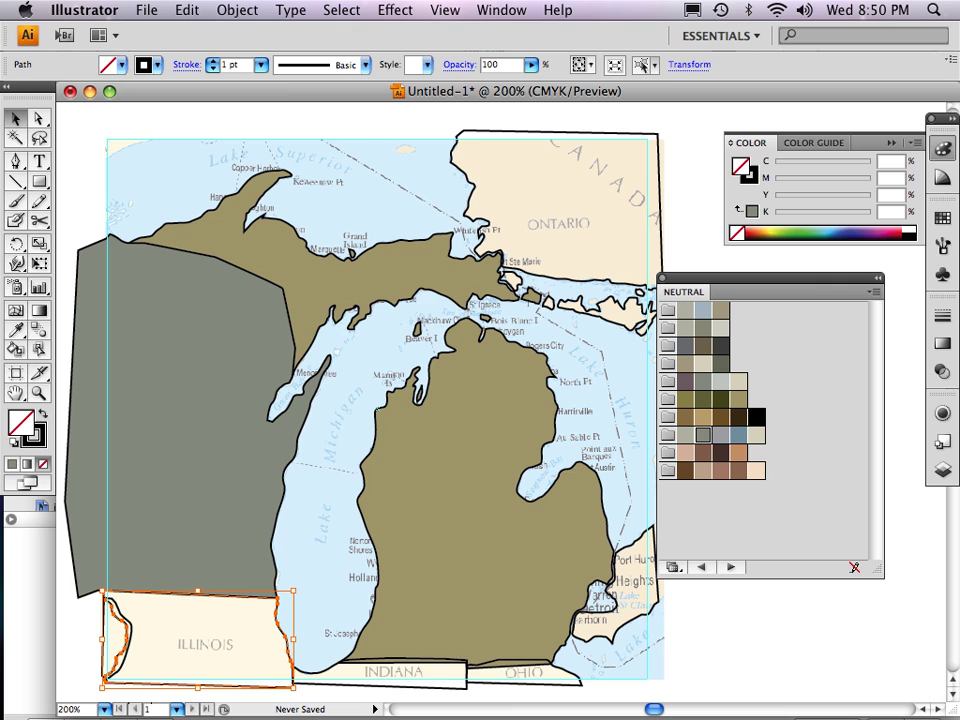
click(685, 453)
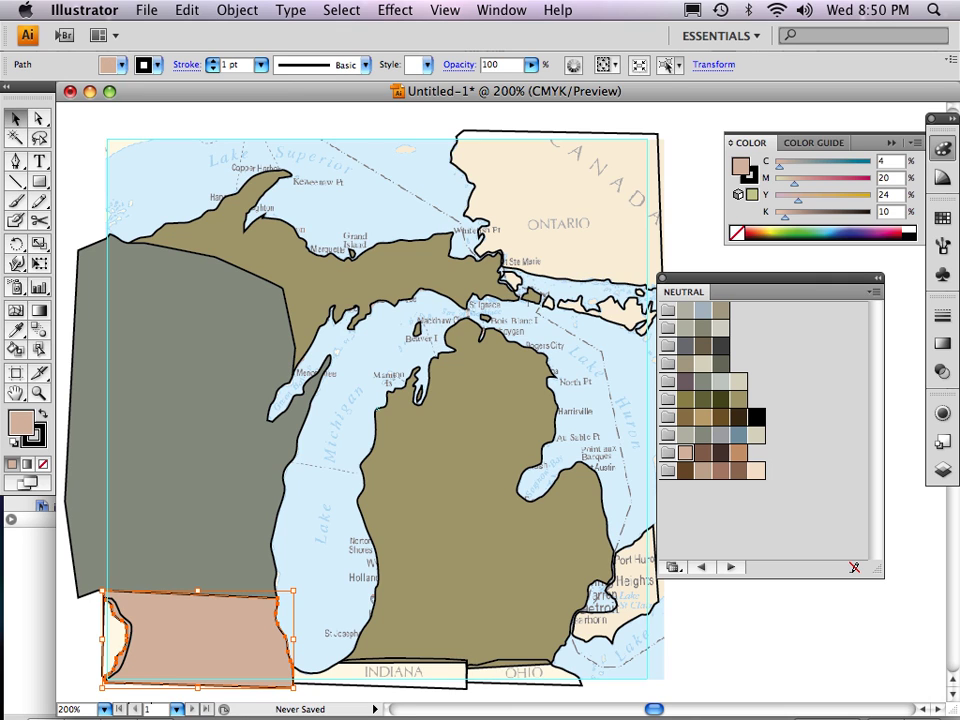
click(130, 633)
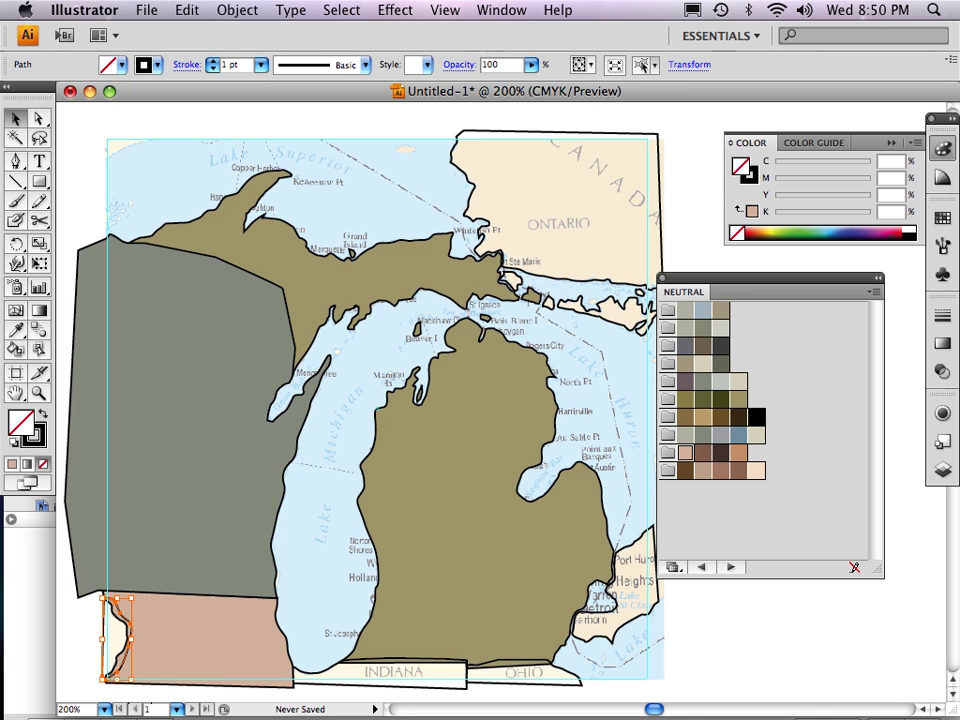
click(703, 327)
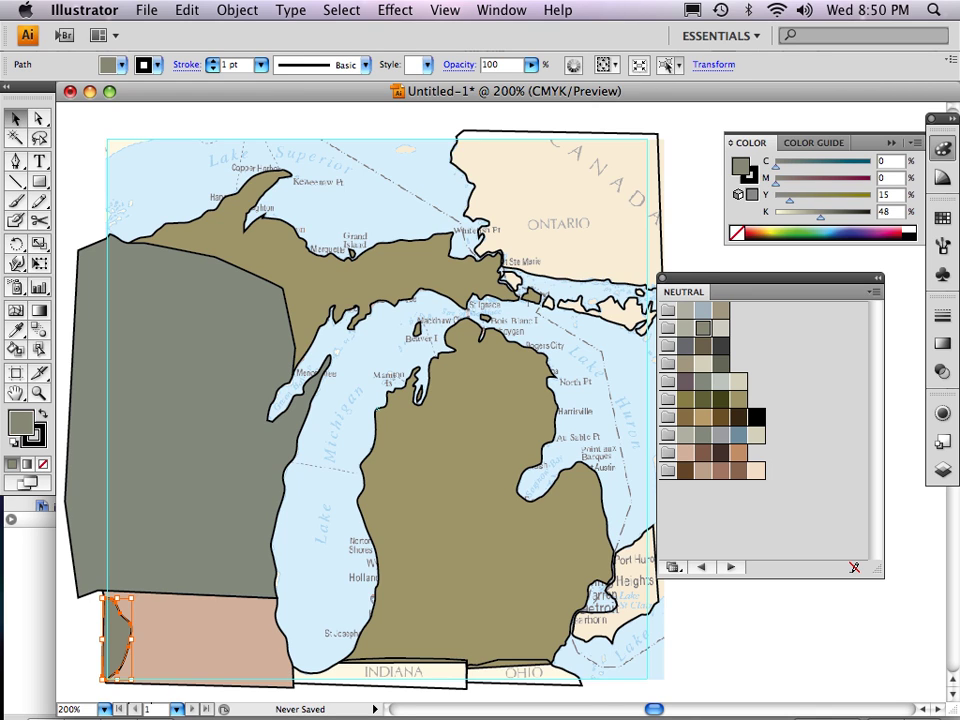
Fill the Indiana and Ohio shapes with the light grey Neutral swatch C=0 M=0 Y=10 K=30
click(379, 680)
click(379, 687)
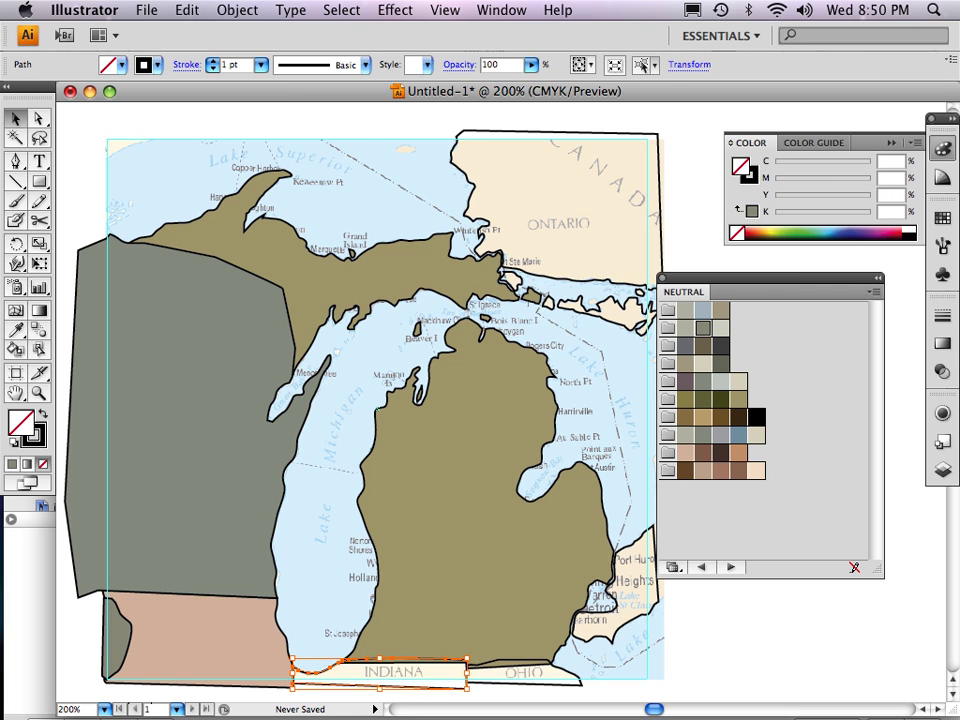
click(685, 310)
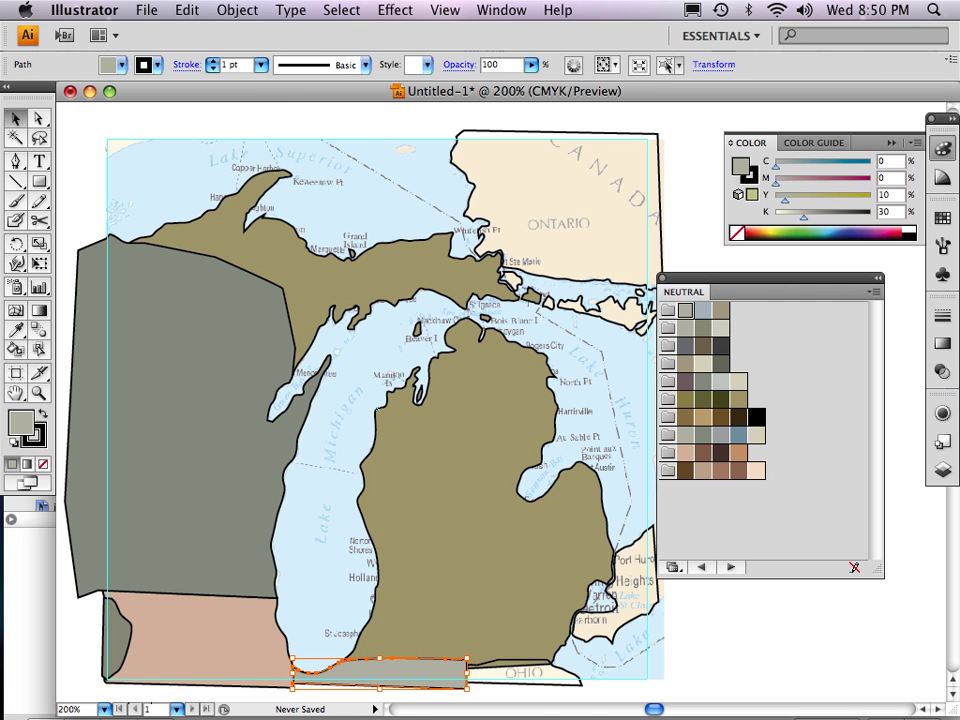
key(super+shift+a)
click(522, 683)
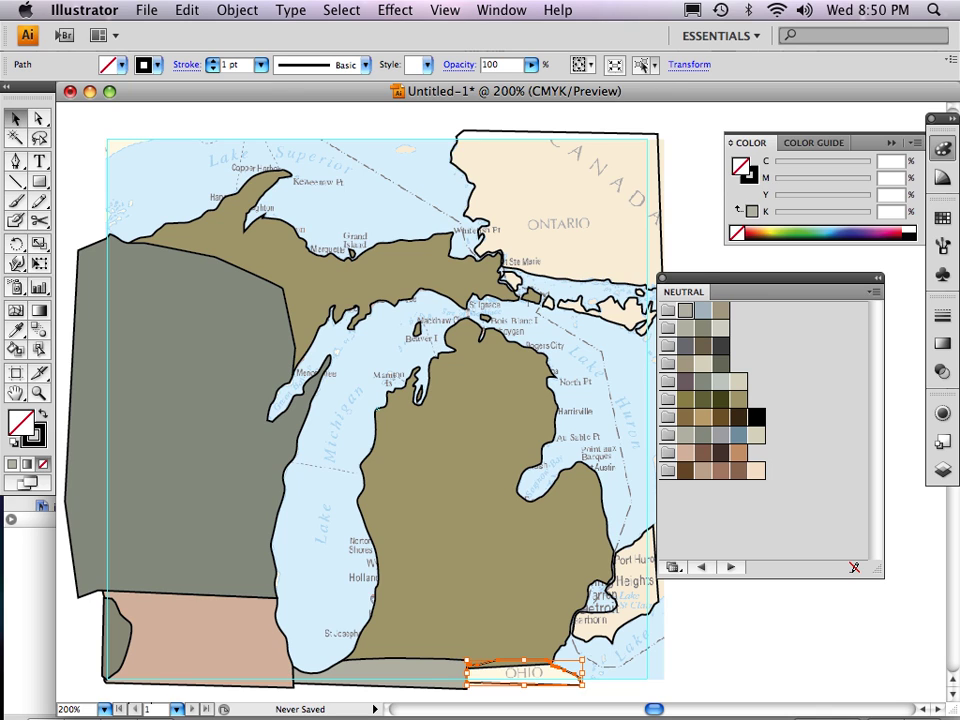
click(685, 328)
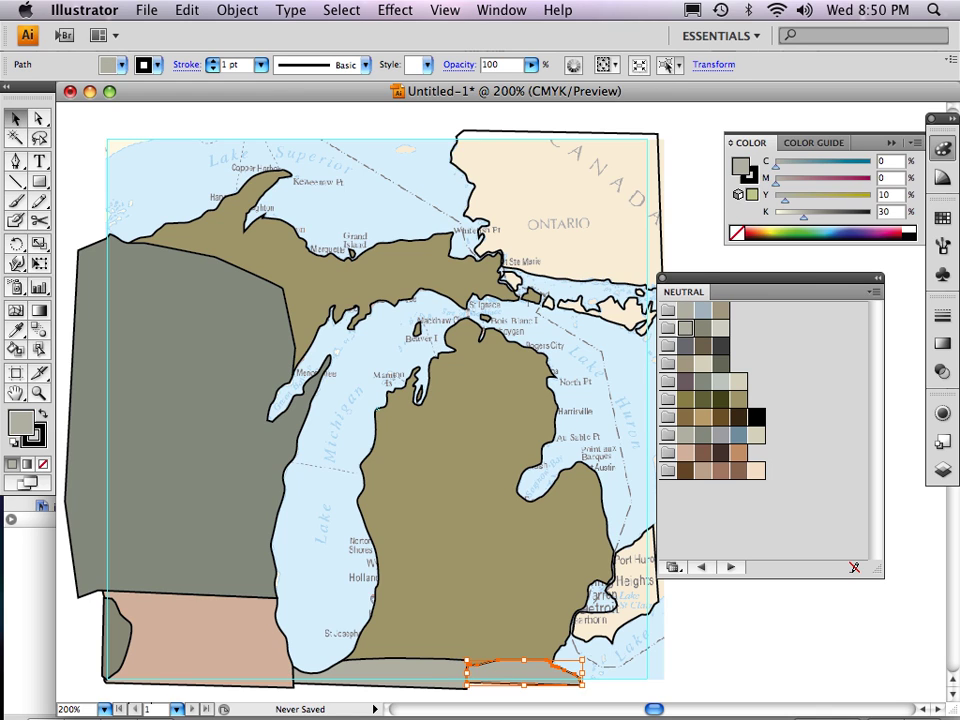
double_click(612, 606)
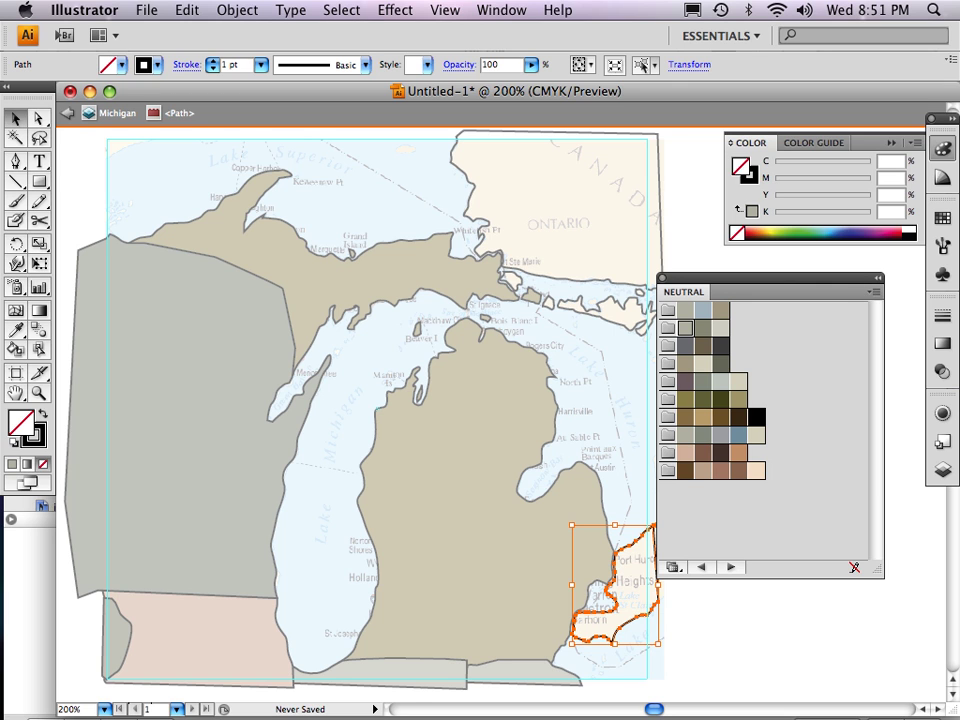
key(super+shift+a)
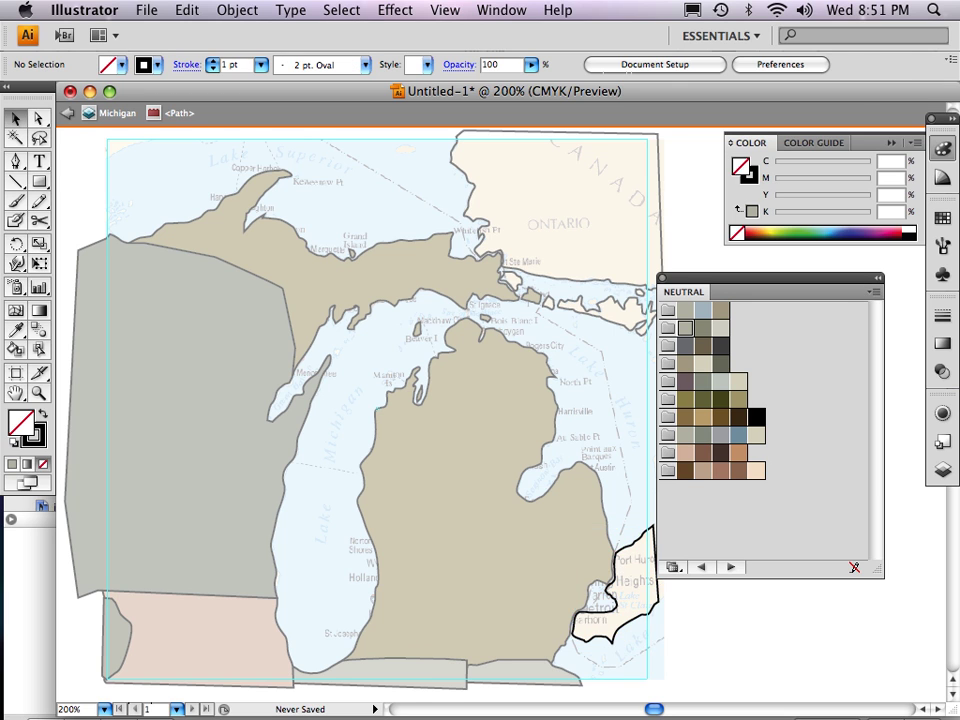
key(Escape)
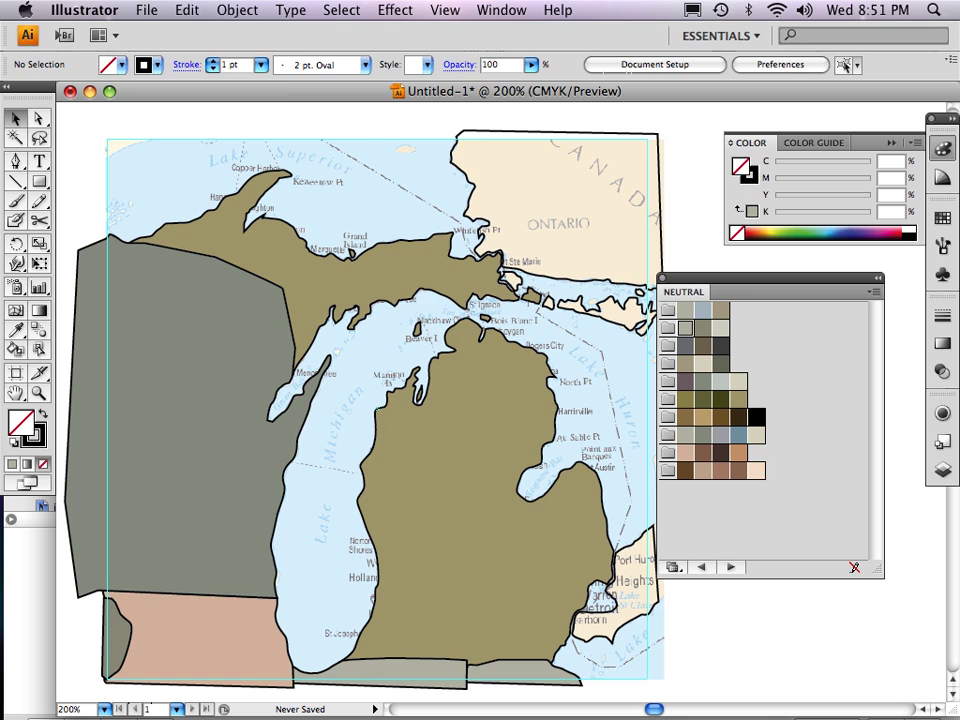
Select the Ontario mainland, its islands and the Ontario piece beside Detroit, and fill them with the taupe swatch C=13 M=15 Y=31 K=24
click(472, 186)
shift+click(546, 300)
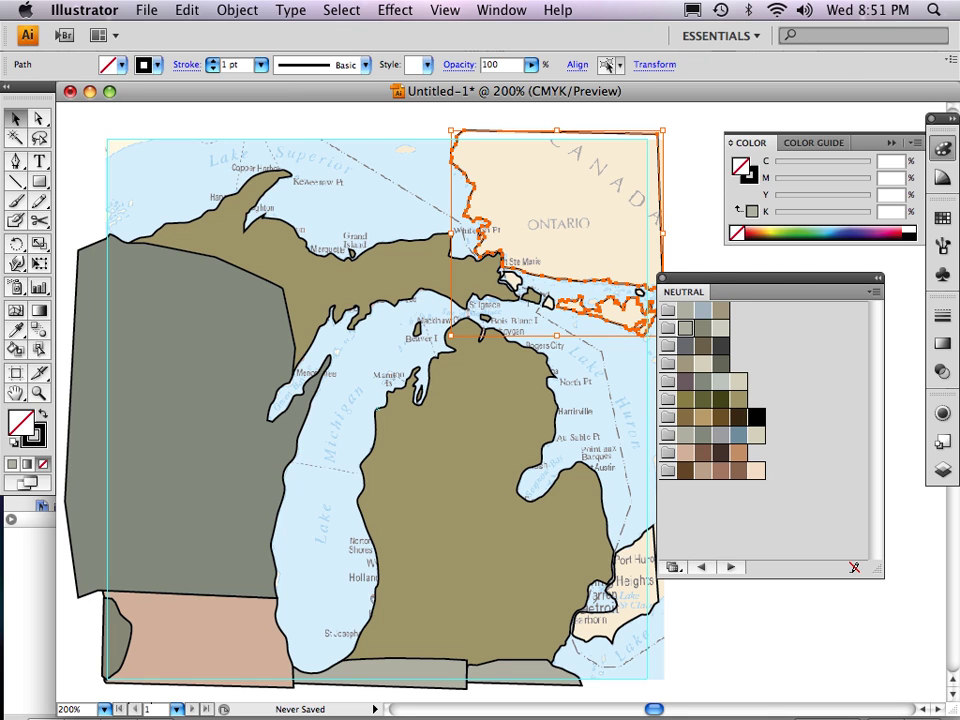
shift+click(510, 280)
shift+click(615, 551)
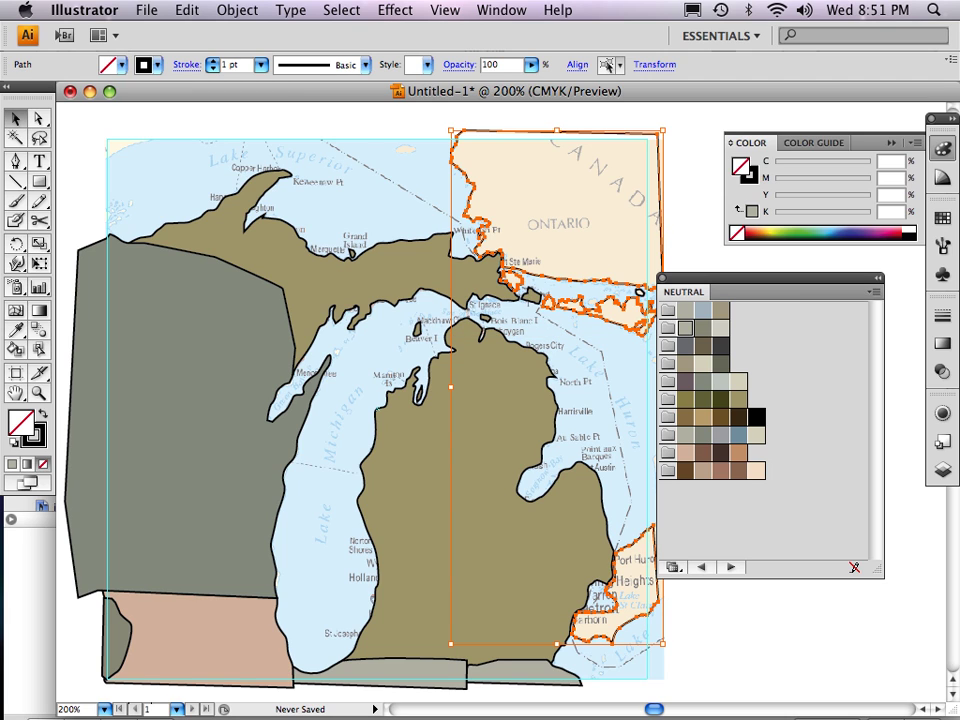
click(703, 417)
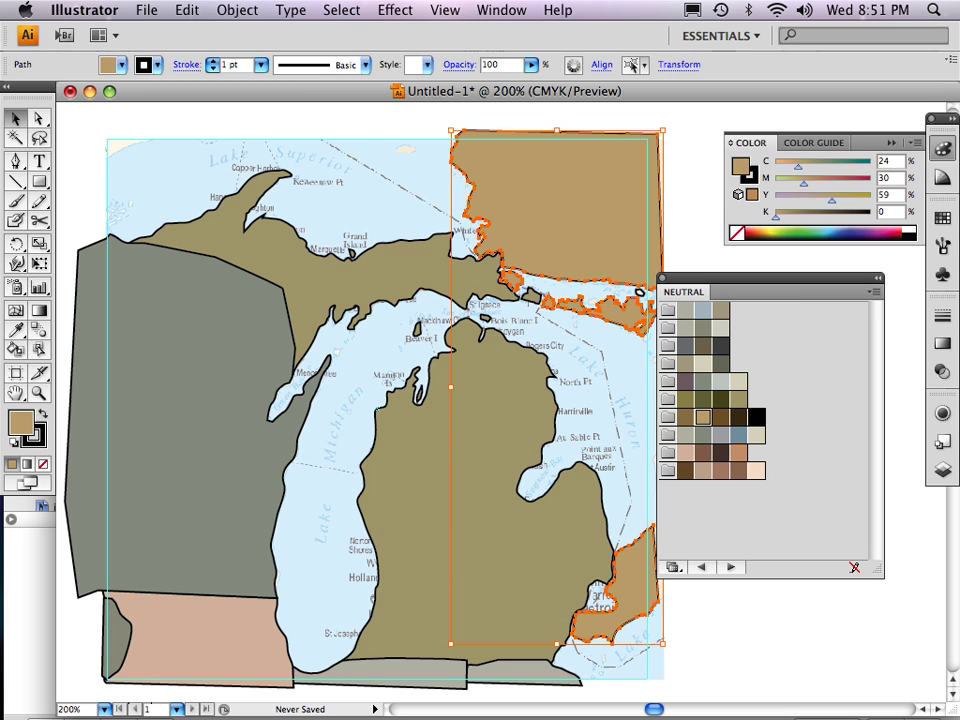
click(685, 364)
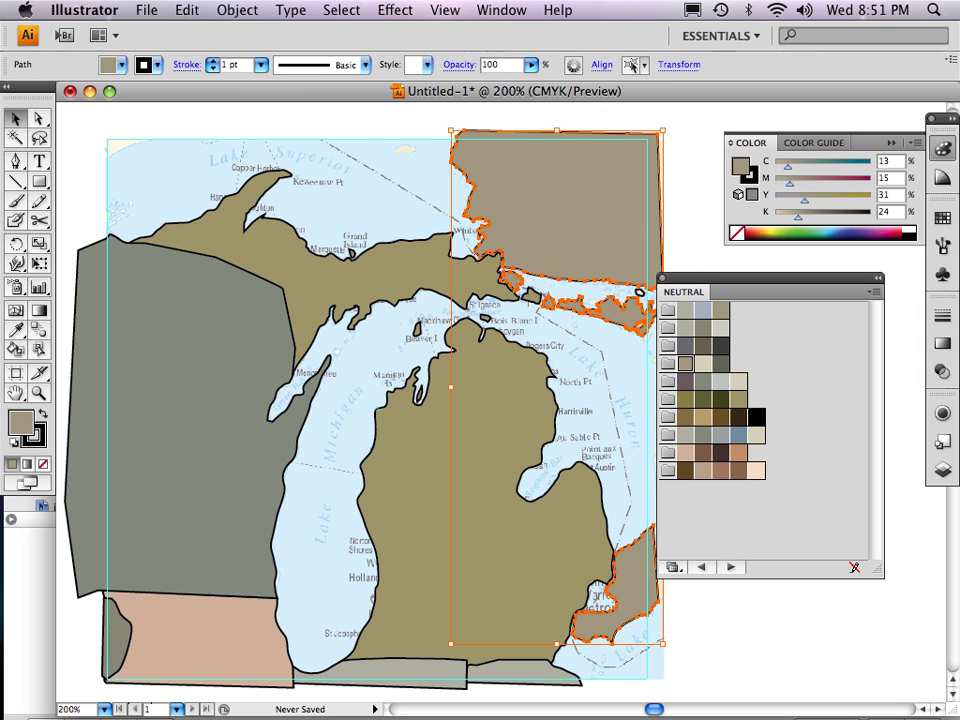
key(super+shift+a)
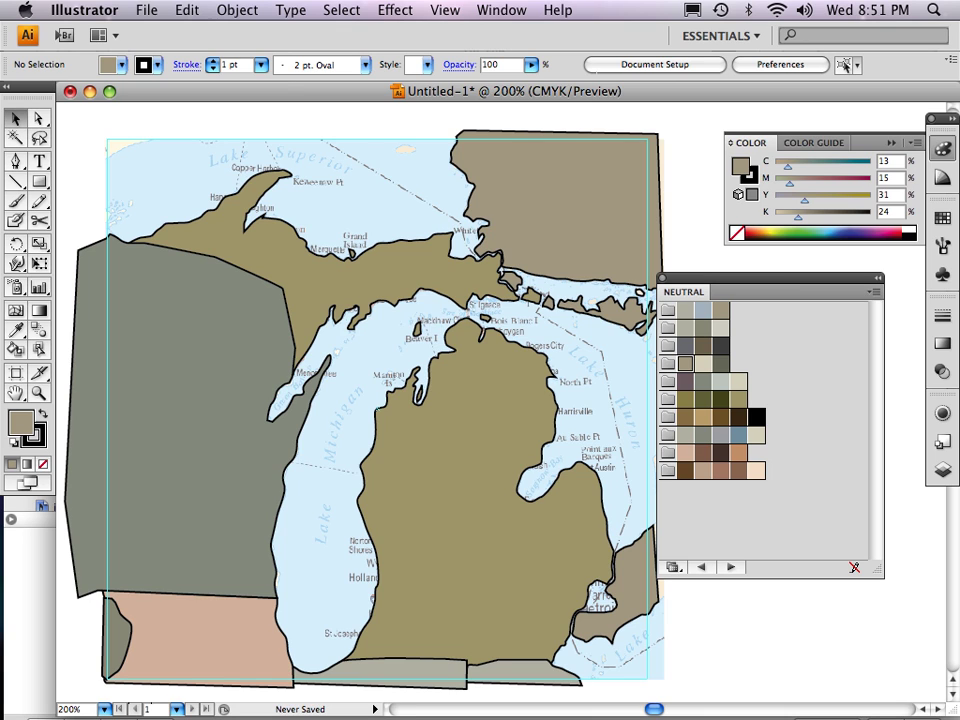
Select Wisconsin, Illinois and its western piece, Indiana, Ohio and the main Ontario shapes, and move them from the Michigan layer to the Other states layer
click(385, 272)
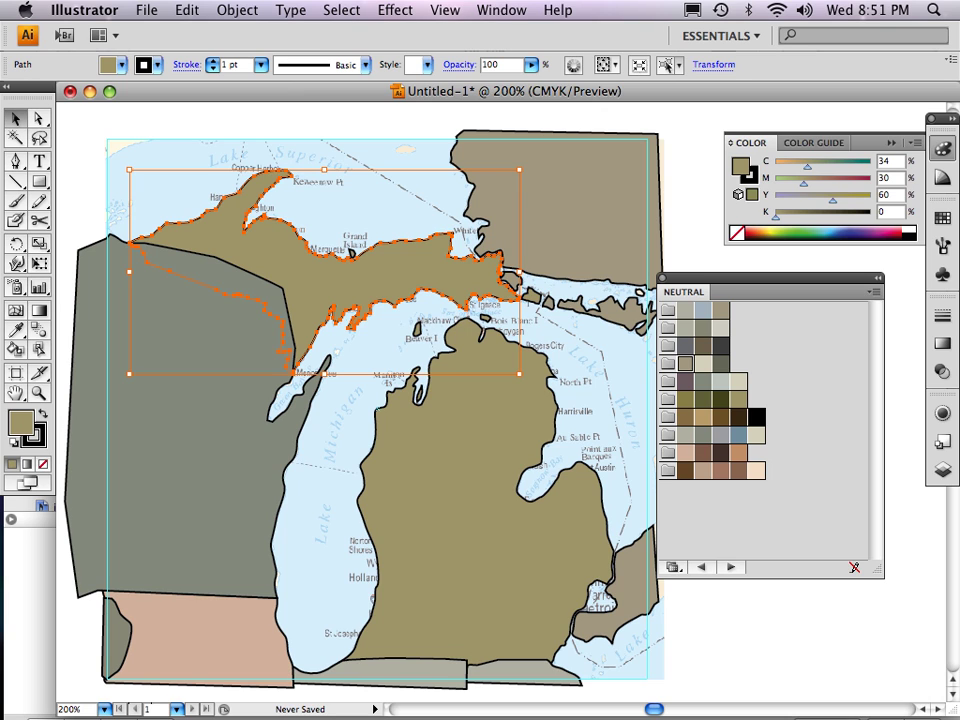
click(942, 468)
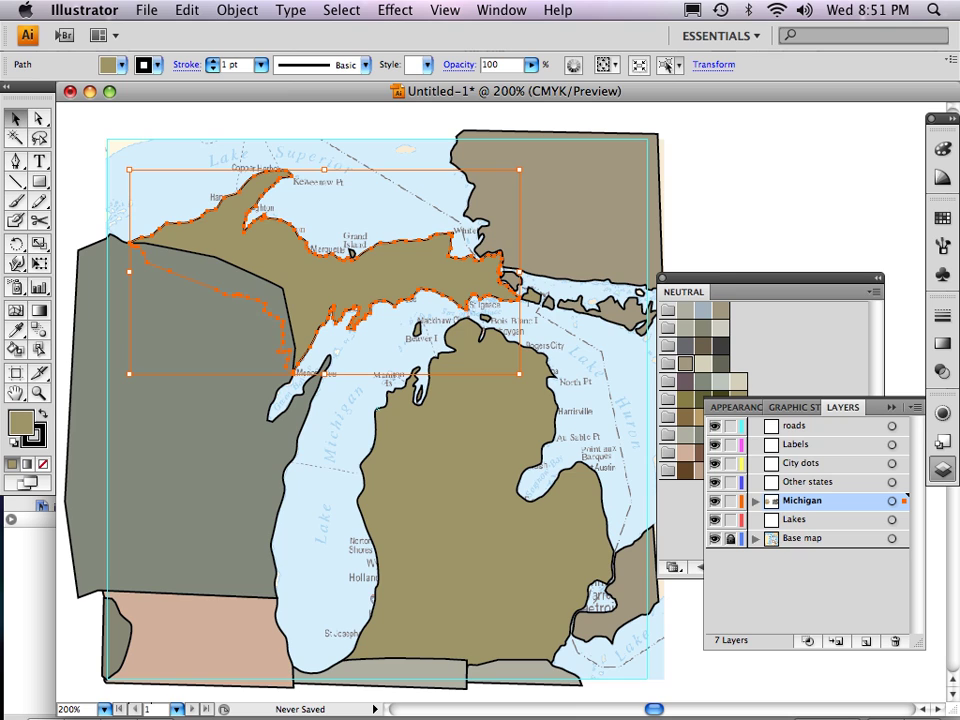
click(212, 355)
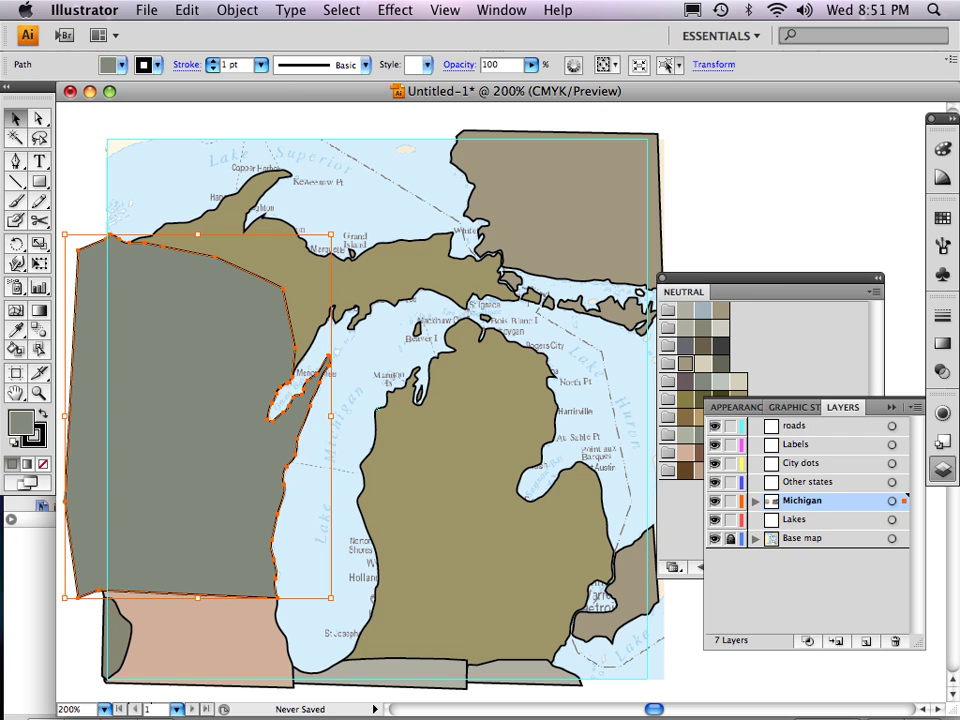
shift+click(205, 640)
shift+click(117, 640)
shift+click(380, 674)
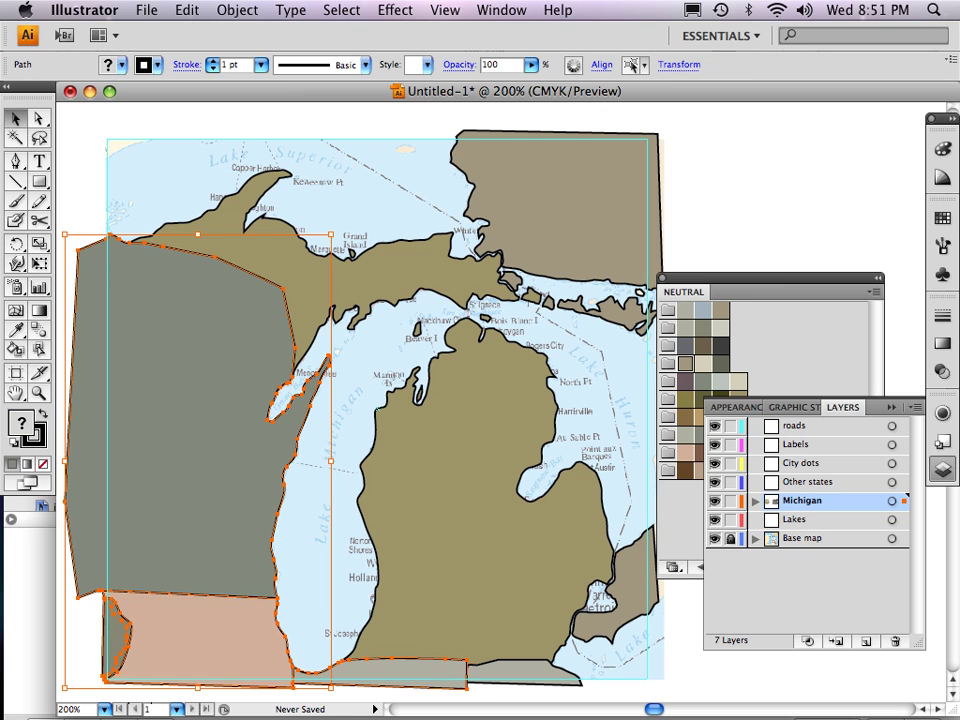
shift+click(515, 673)
shift+click(632, 590)
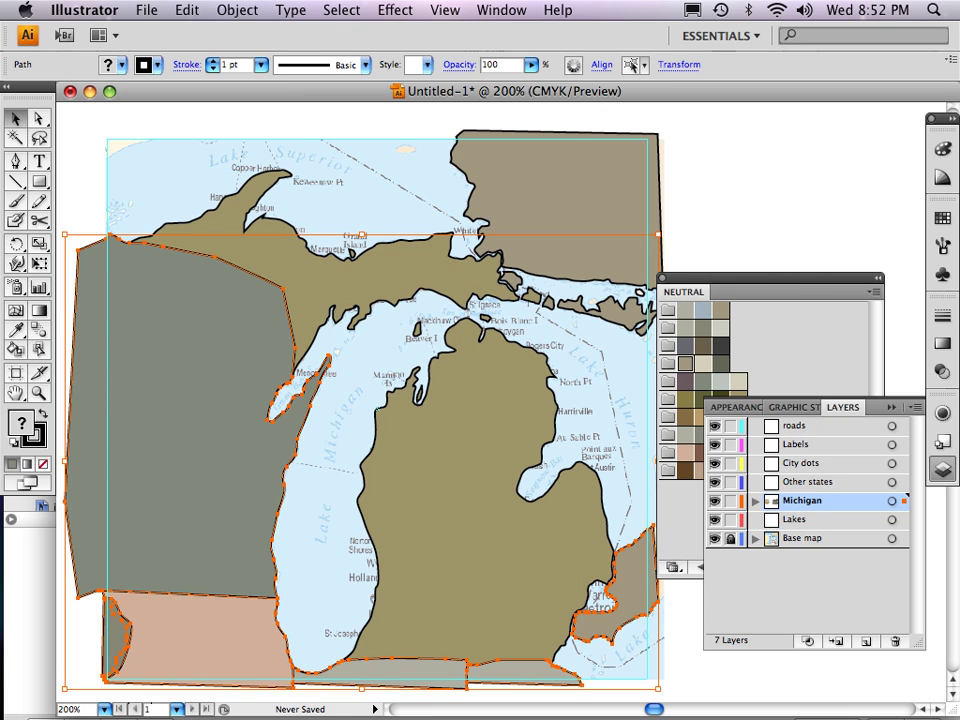
shift+click(618, 314)
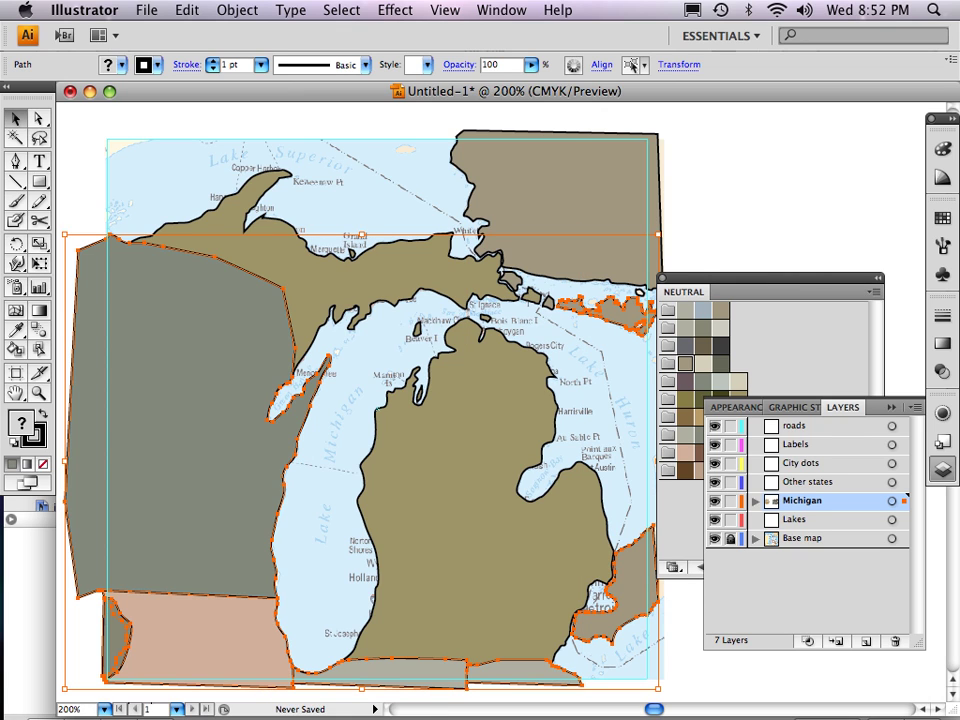
shift+click(585, 235)
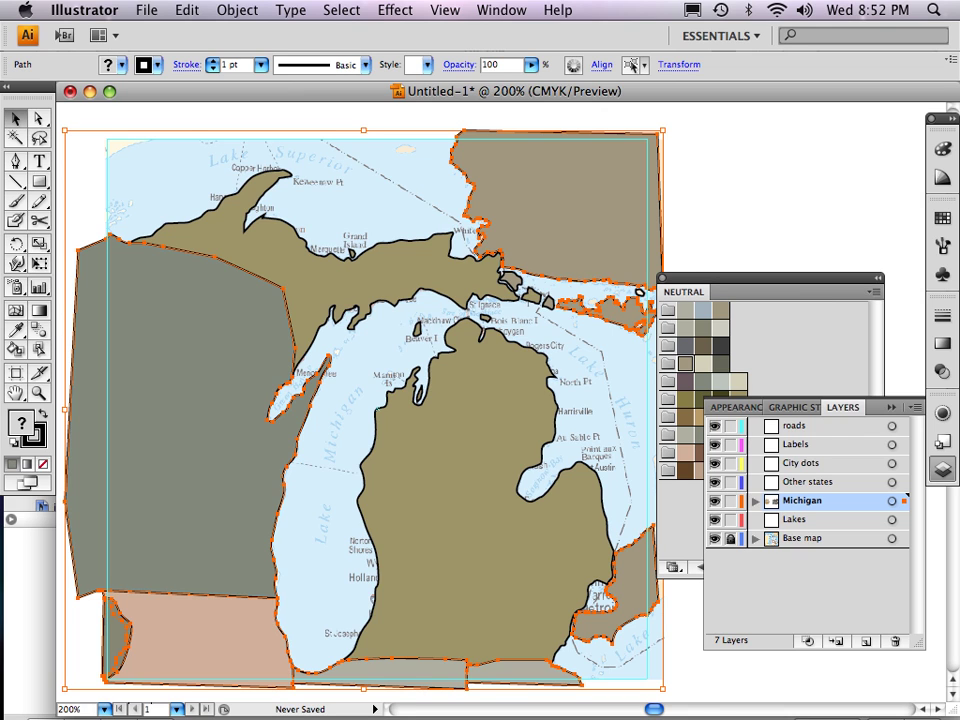
drag(904, 501, 905, 482)
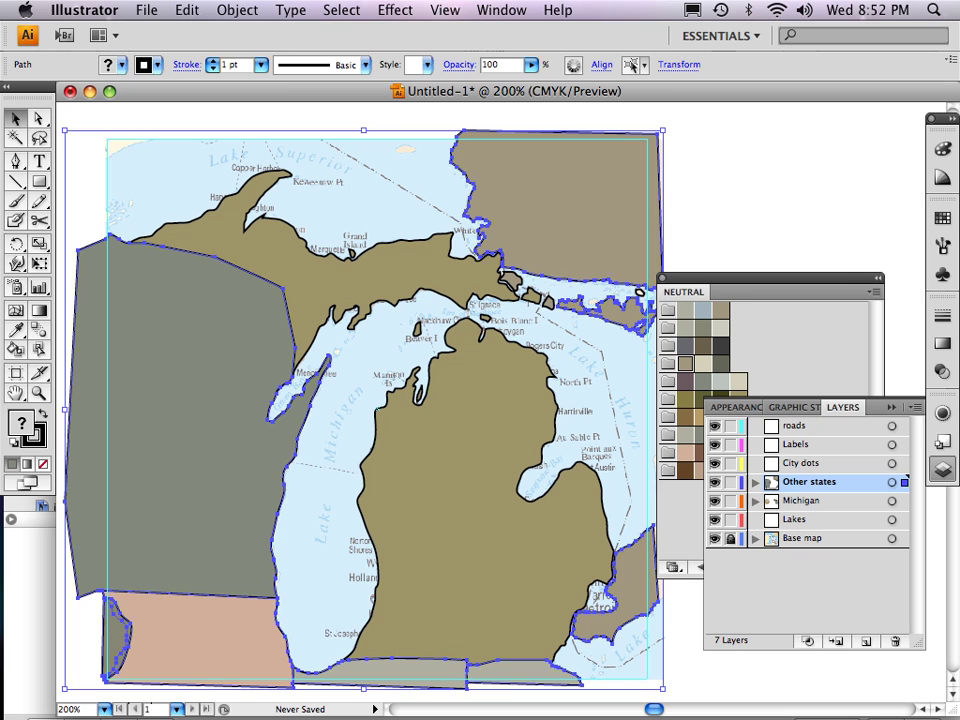
Toggle the visibility of the Other states layer to check which shapes are still on the Michigan layer
click(714, 482)
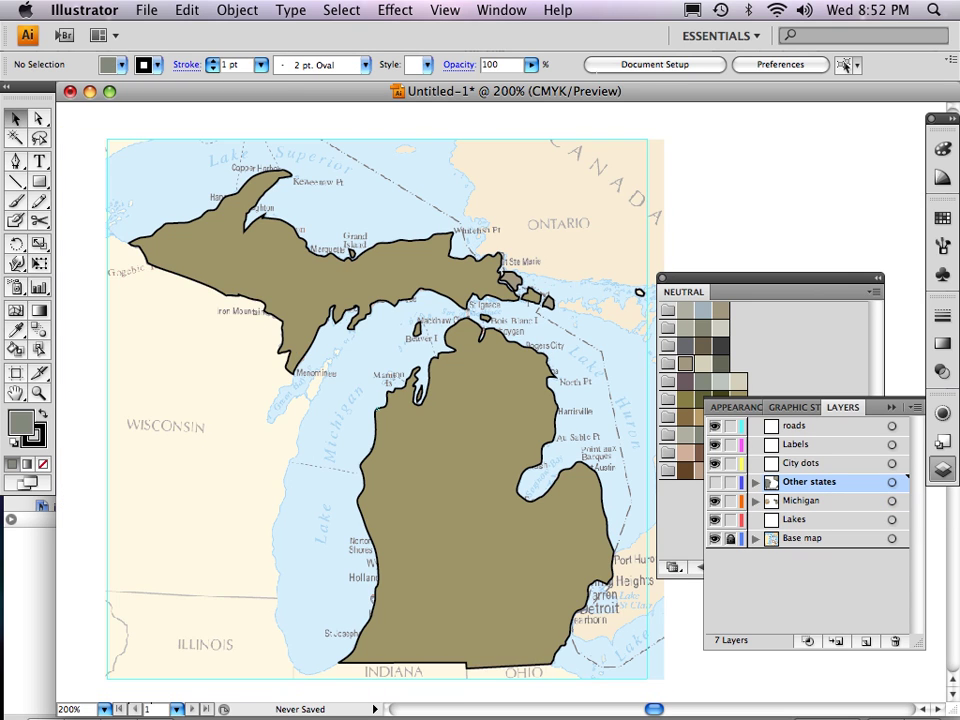
click(714, 482)
click(714, 482)
click(714, 482)
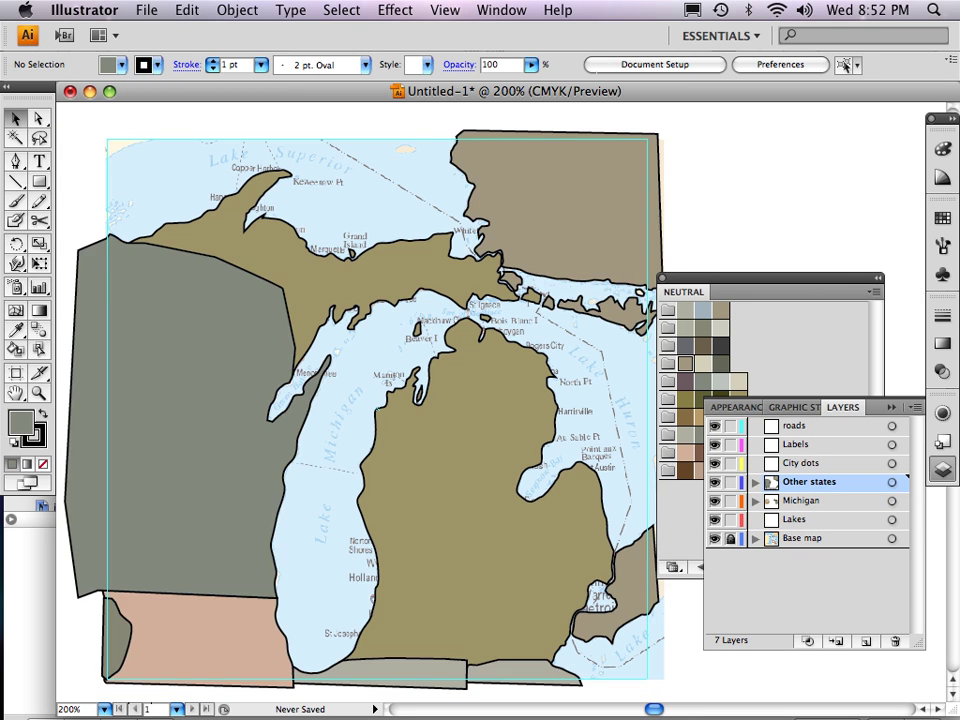
click(714, 482)
click(714, 482)
click(714, 482)
click(714, 482)
click(714, 482)
click(714, 482)
click(714, 482)
click(714, 482)
Select all shapes sharing the small Ontario island's taupe fill, move those still on the Michigan layer to Other states, and deselect everything
click(509, 281)
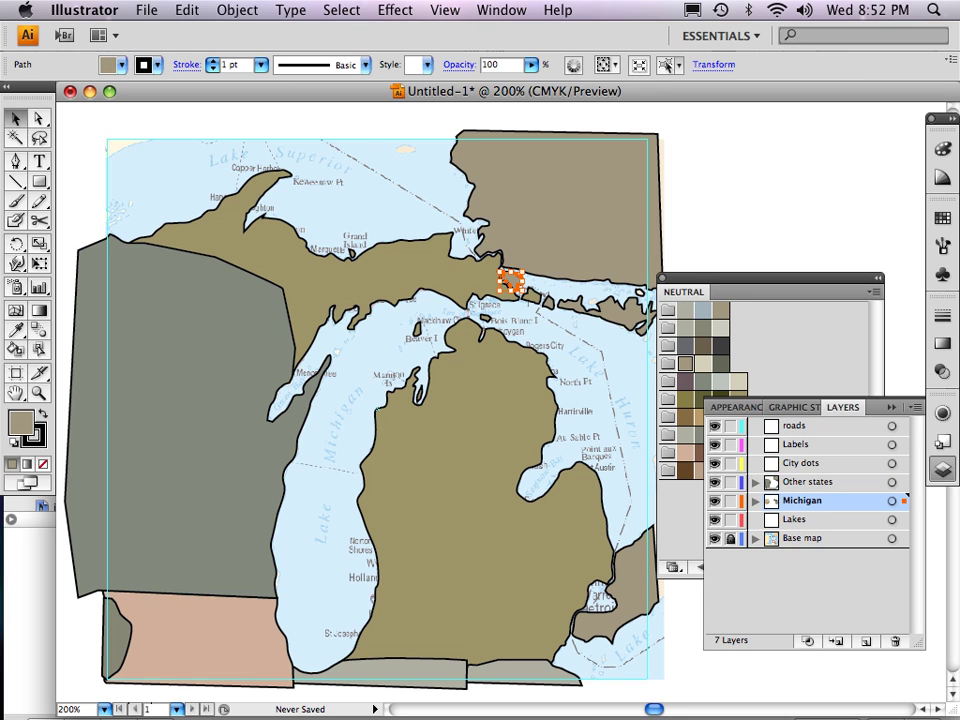
click(341, 10)
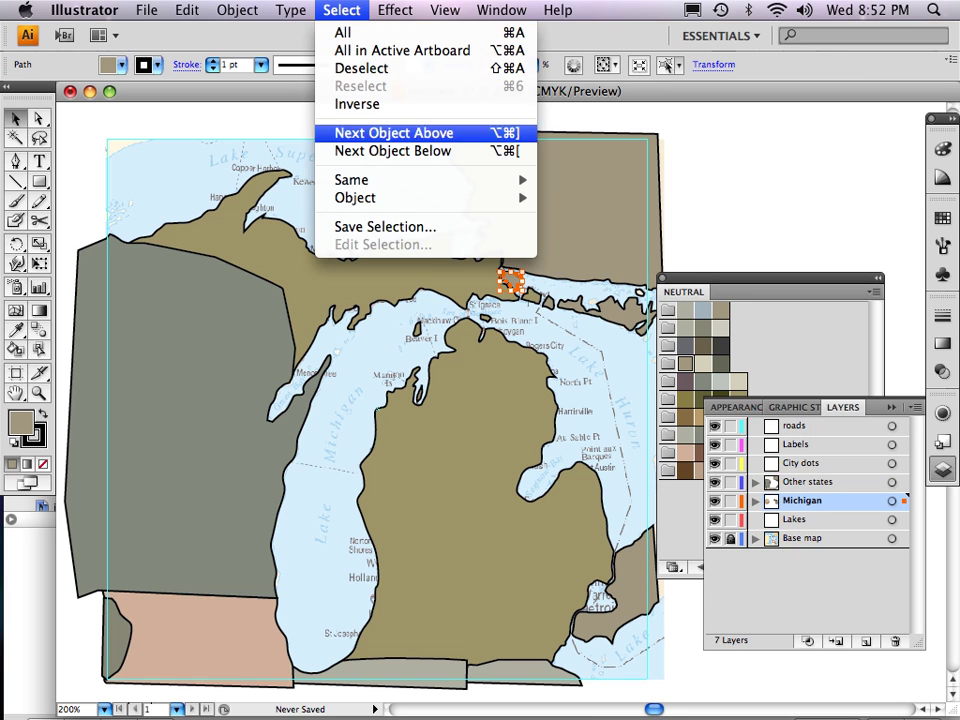
mouse_move(352, 180)
click(584, 251)
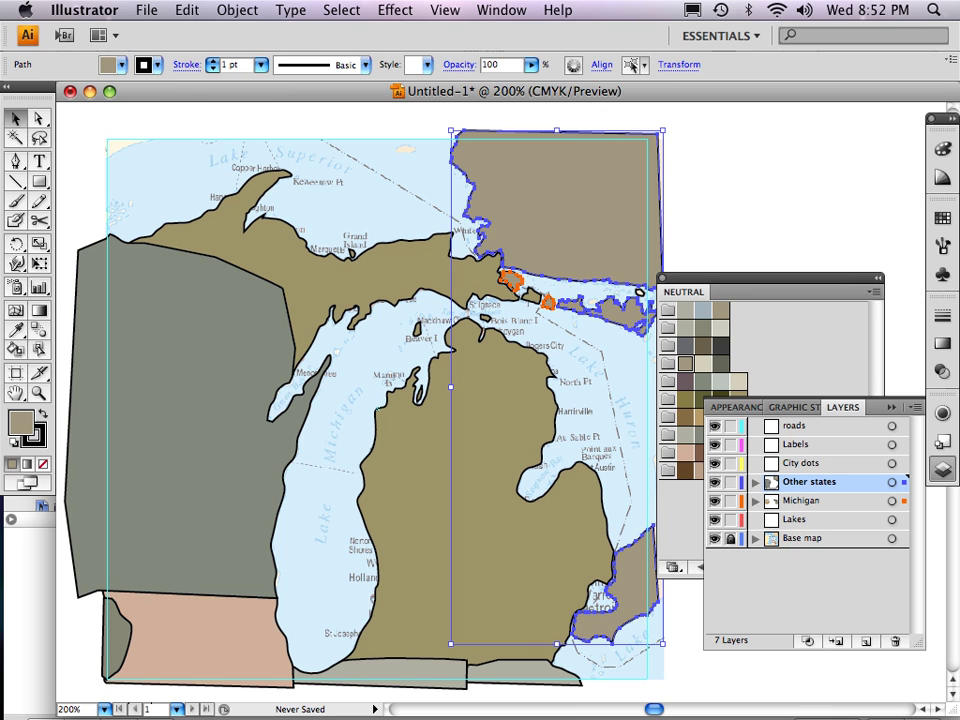
drag(904, 501, 904, 482)
key(ctrl+shift+a)
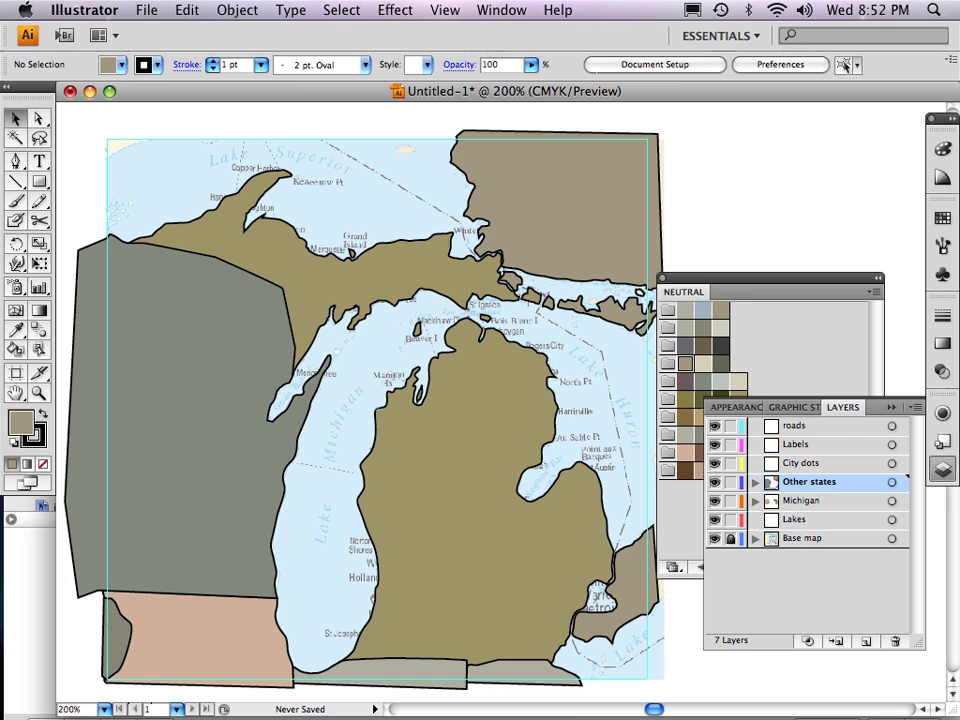
Move the Other states layer below the Michigan layer, directly above Lakes
drag(812, 482, 812, 502)
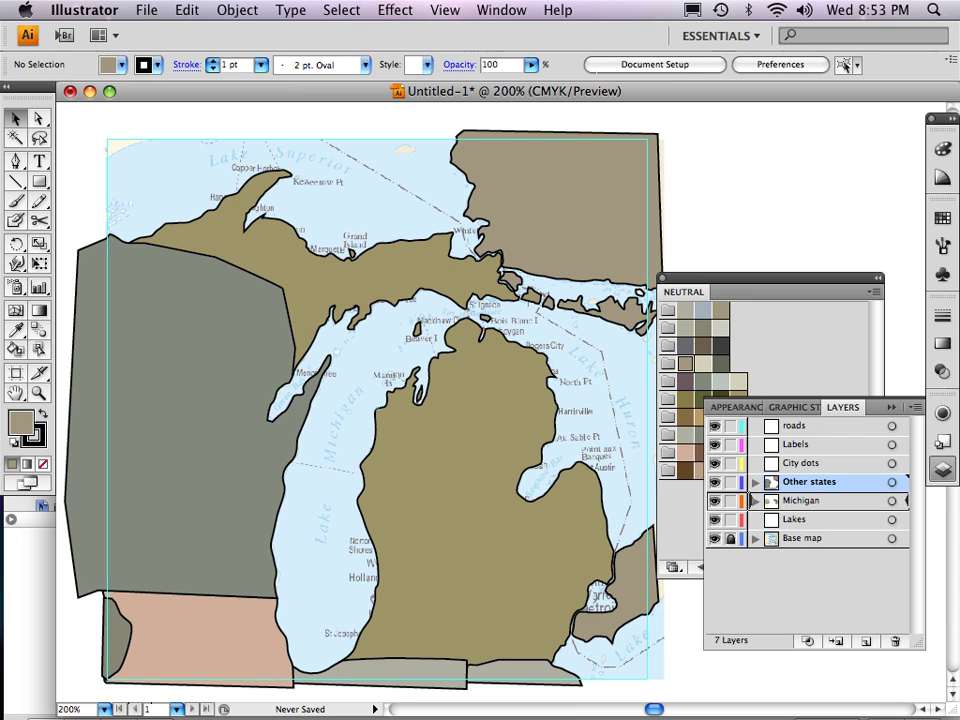
mouse_move(750, 500)
mouse_down()
mouse_move(750, 512)
mouse_move(749, 500)
mouse_up()
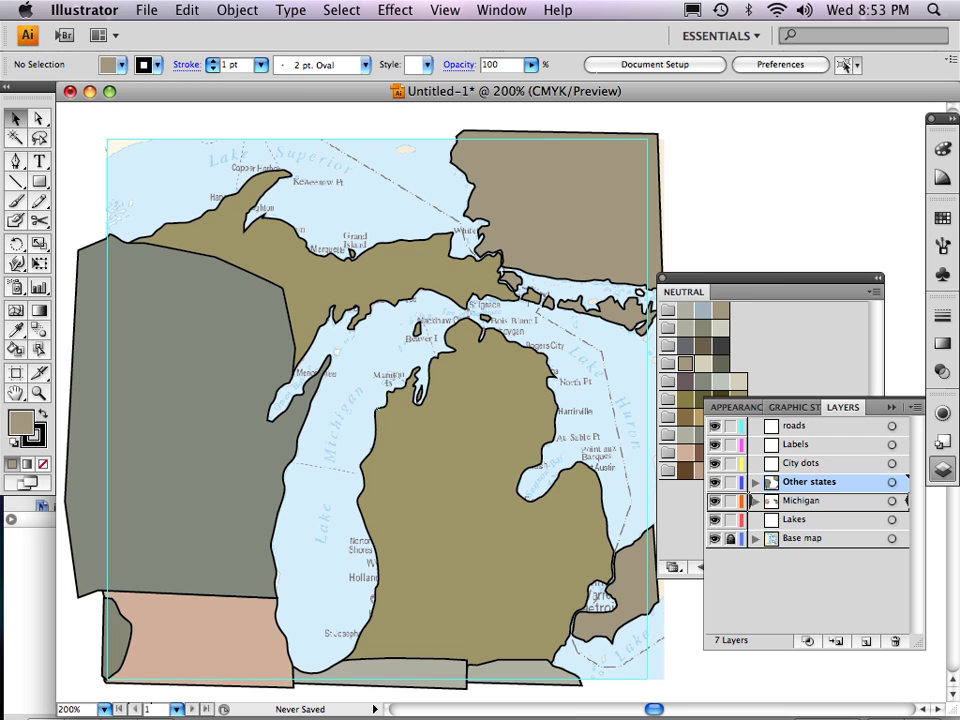
drag(749, 499, 749, 510)
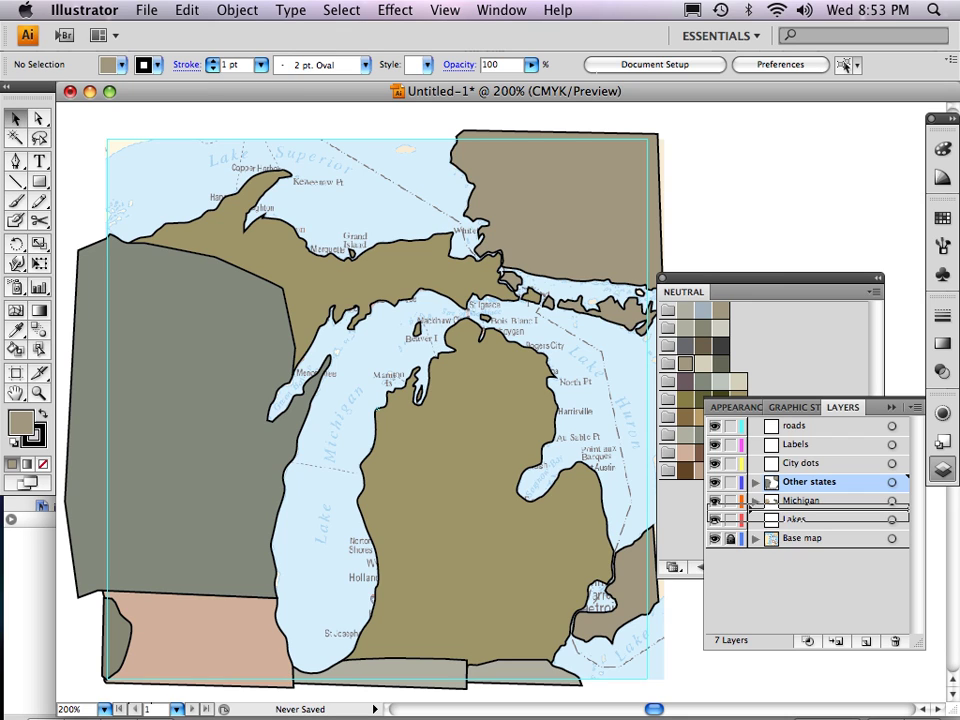
drag(749, 510, 749, 511)
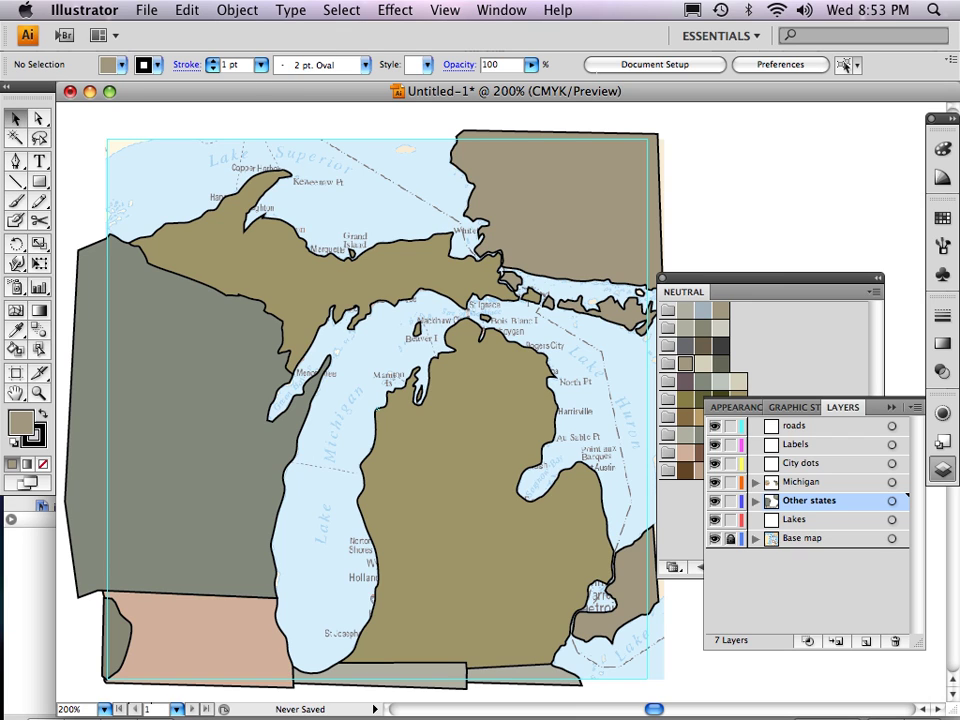
Undo and redo the layer reordering to compare the Michigan–Wisconsin overlap in both stackings, and select the Upper Peninsula shape
key(ctrl+z)
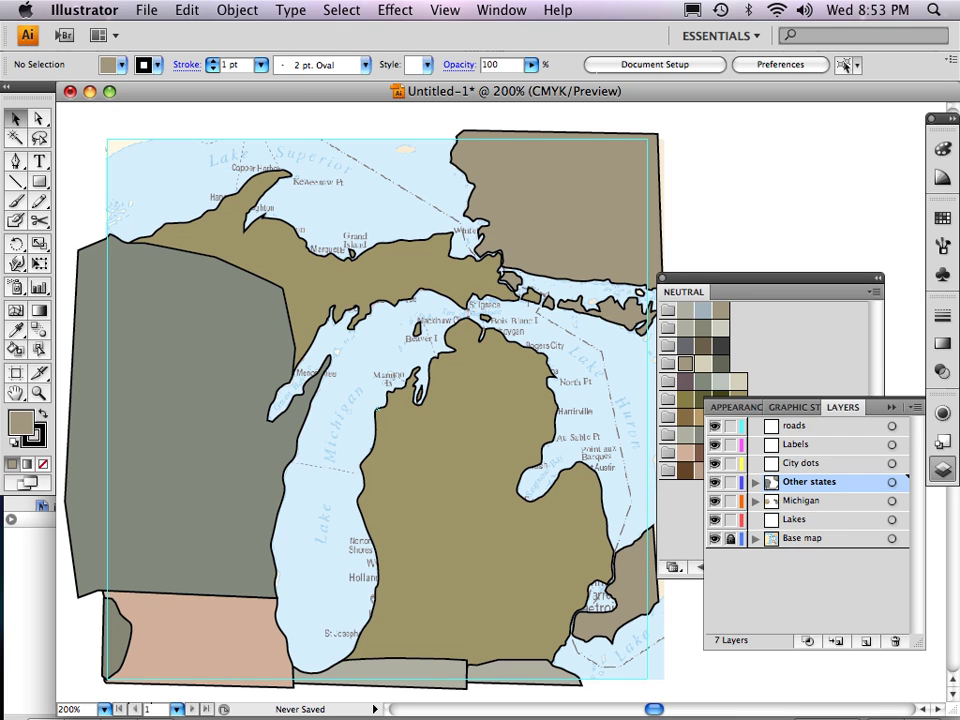
key(ctrl+shift+z)
key(ctrl+z)
key(ctrl+shift+z)
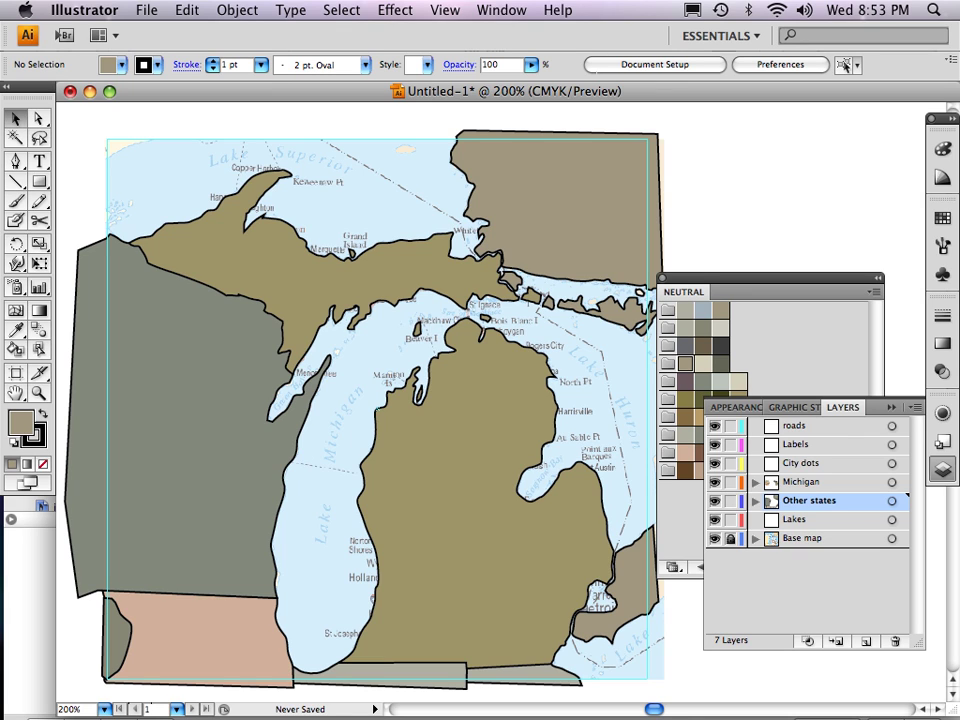
key(ctrl+z)
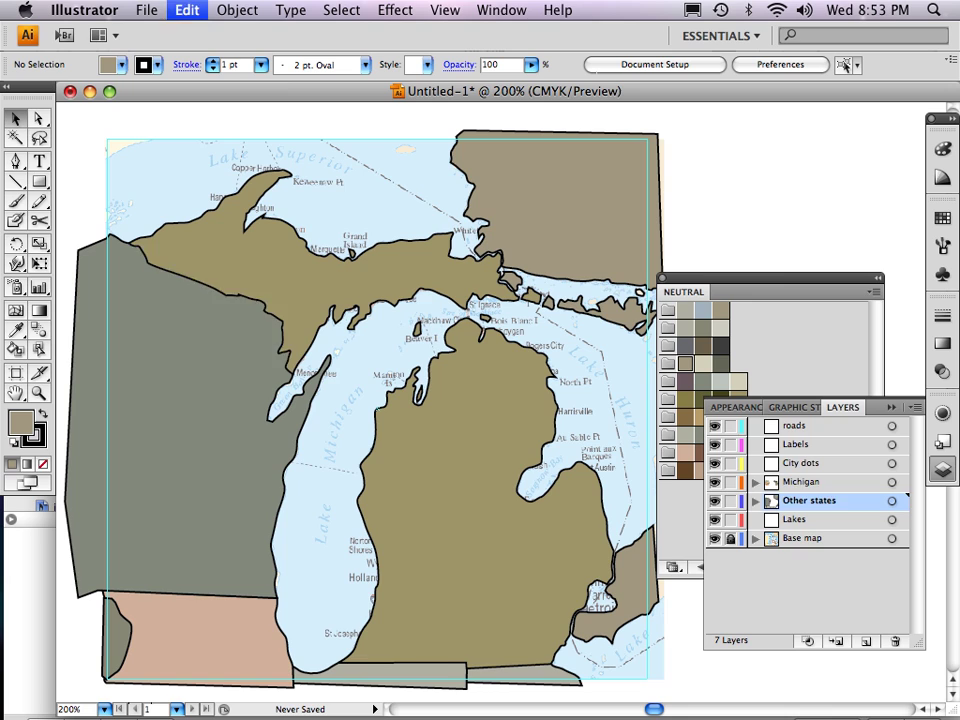
key(ctrl+shift+z)
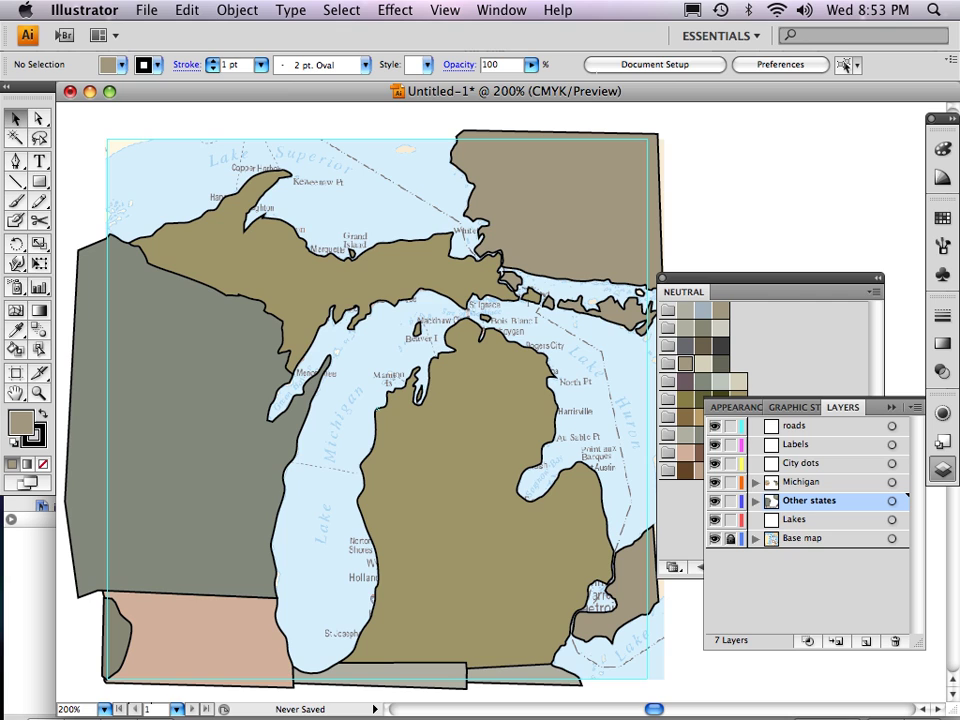
click(300, 271)
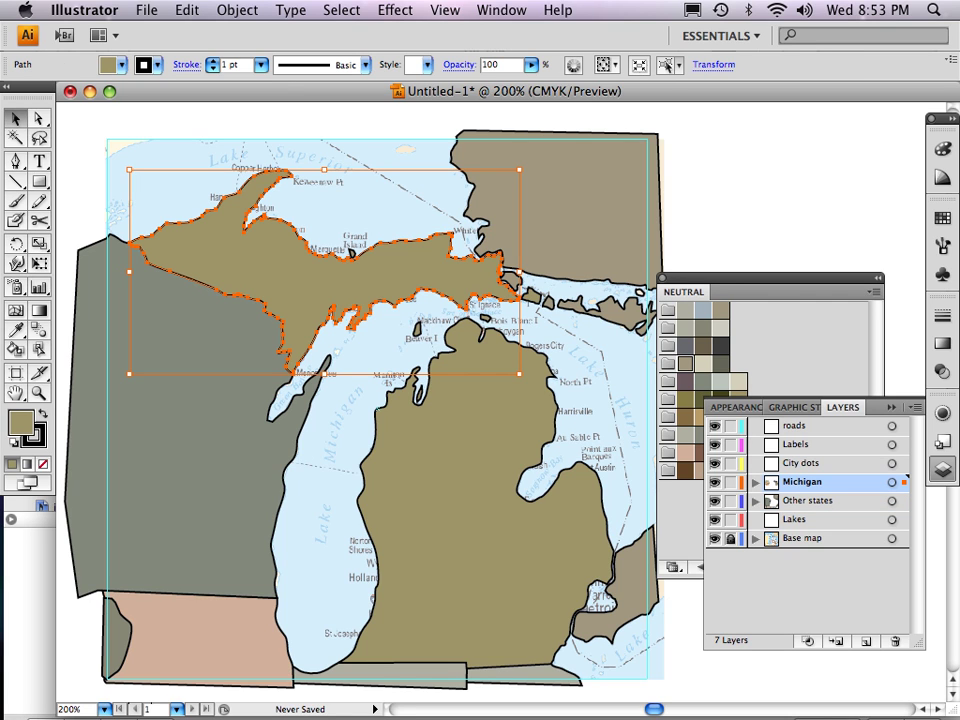
Deselect everything and move the floating Neutral swatch library clear of the map artwork
key(ctrl+shift+a)
click(300, 271)
key(ctrl+shift+z)
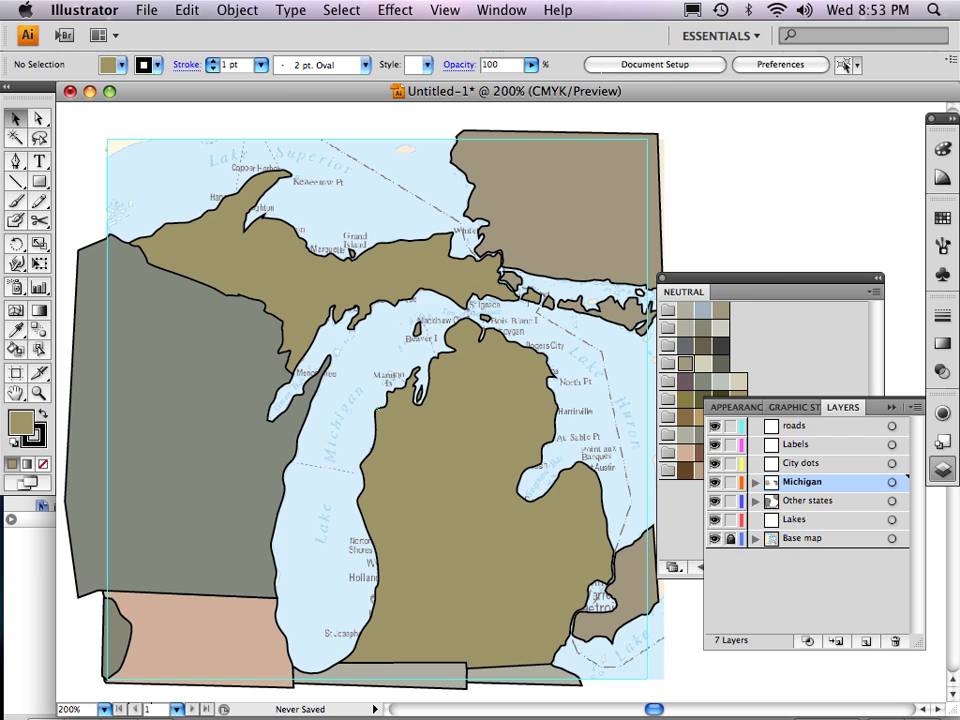
drag(770, 278, 829, 185)
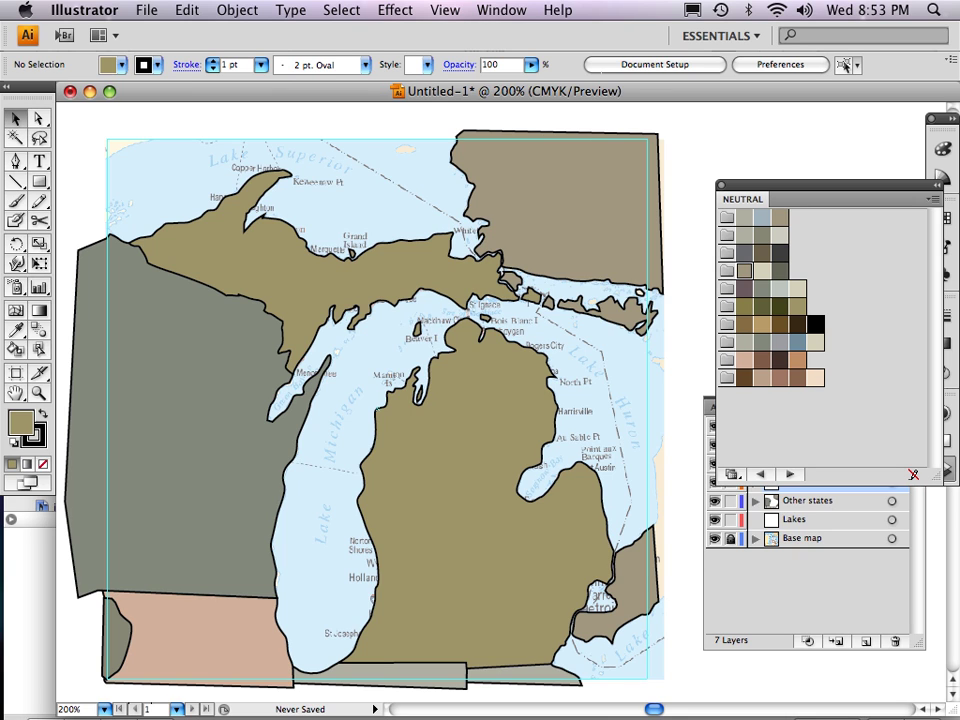
Select all shapes sharing the large Ontario shape's black stroke color, set their stroke to none, and deselect everything
click(573, 212)
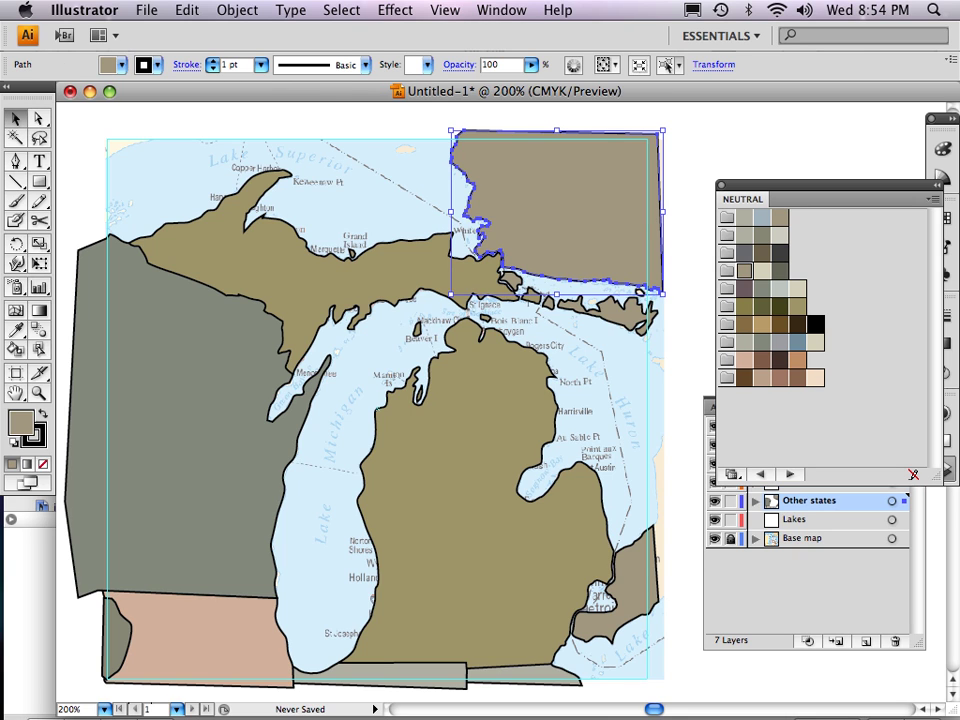
click(341, 10)
mouse_move(352, 180)
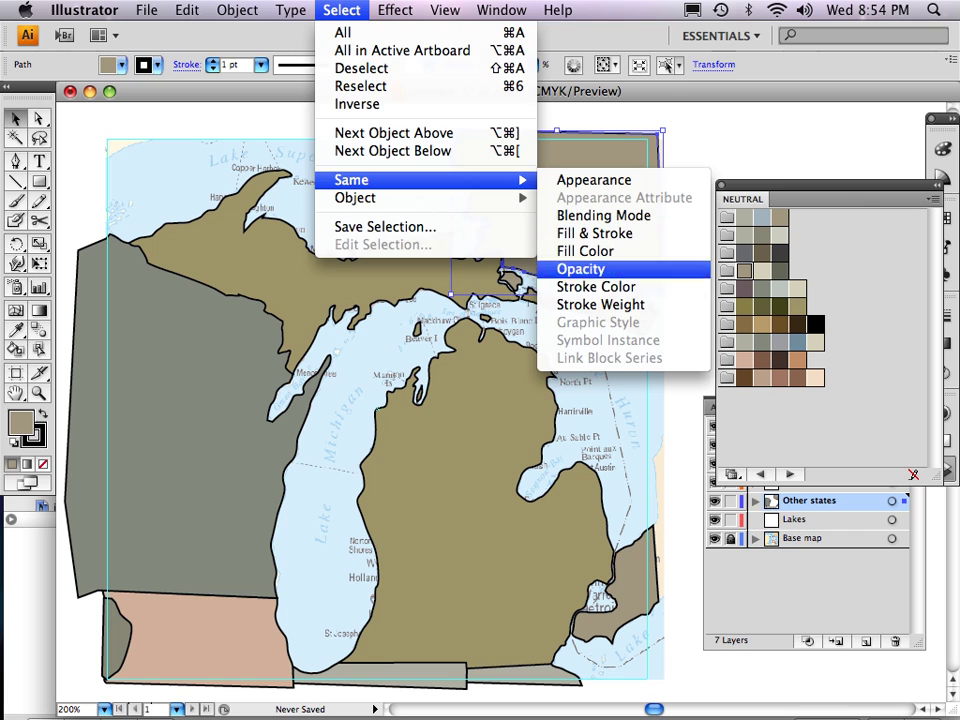
click(596, 286)
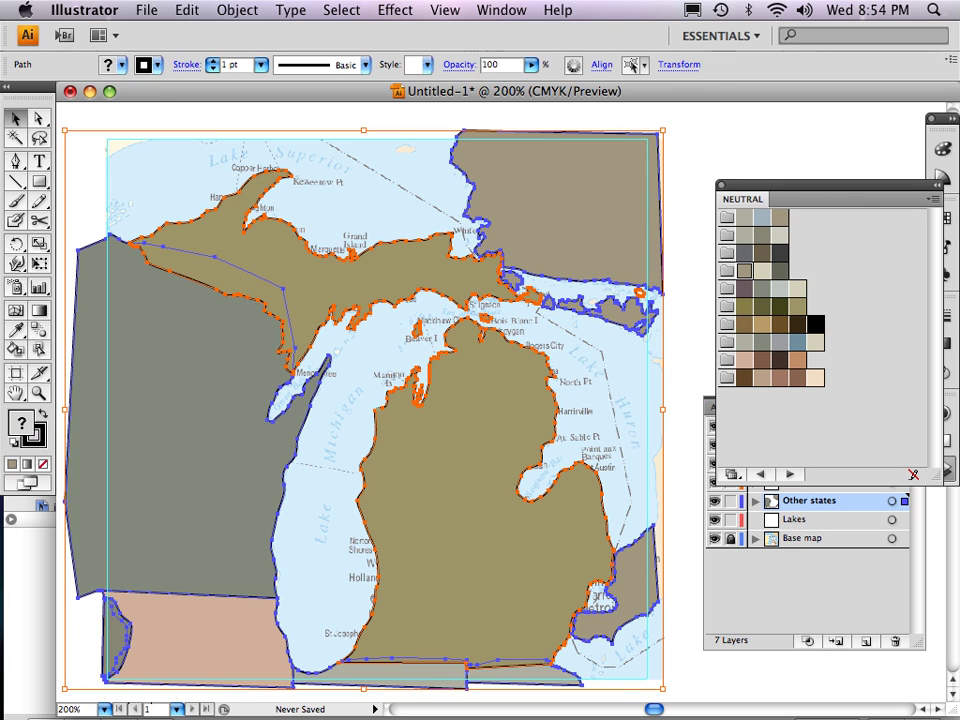
click(41, 441)
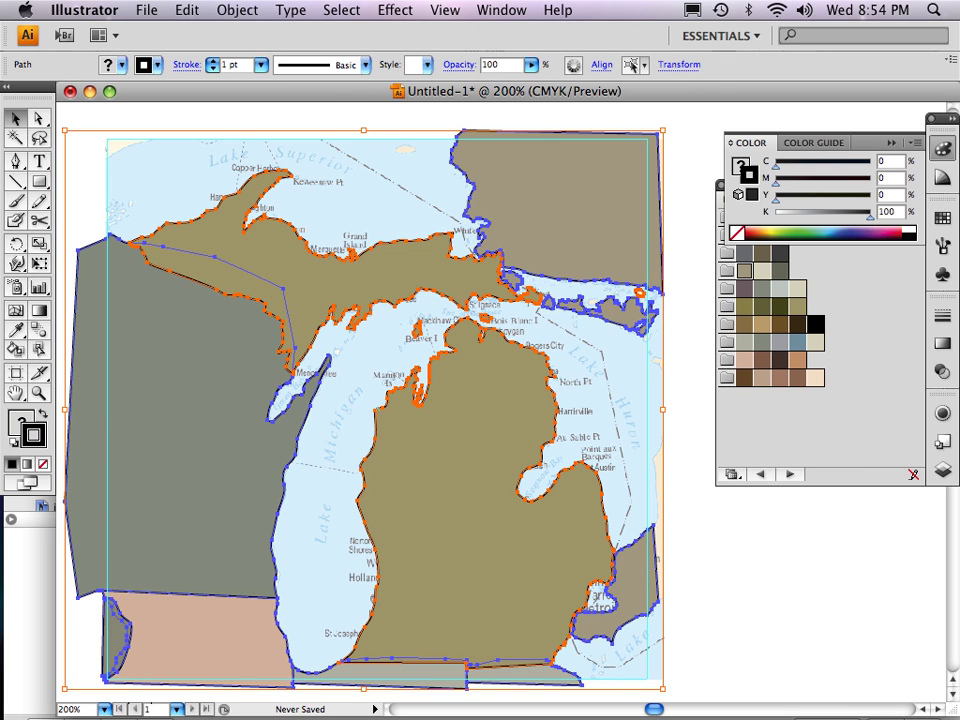
key(slash)
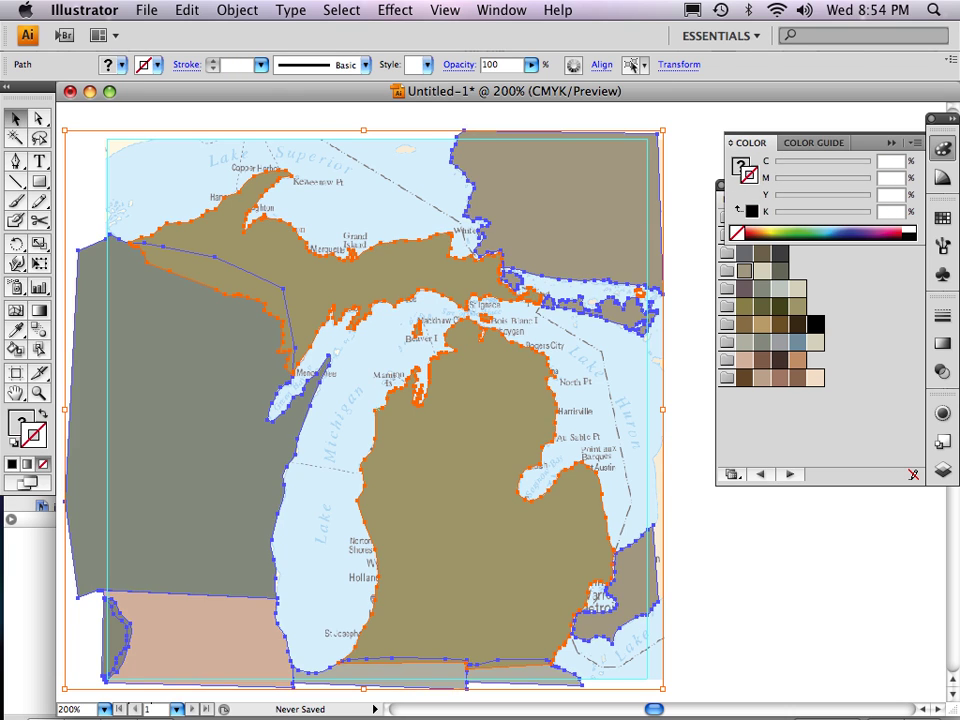
key(super+shift+a)
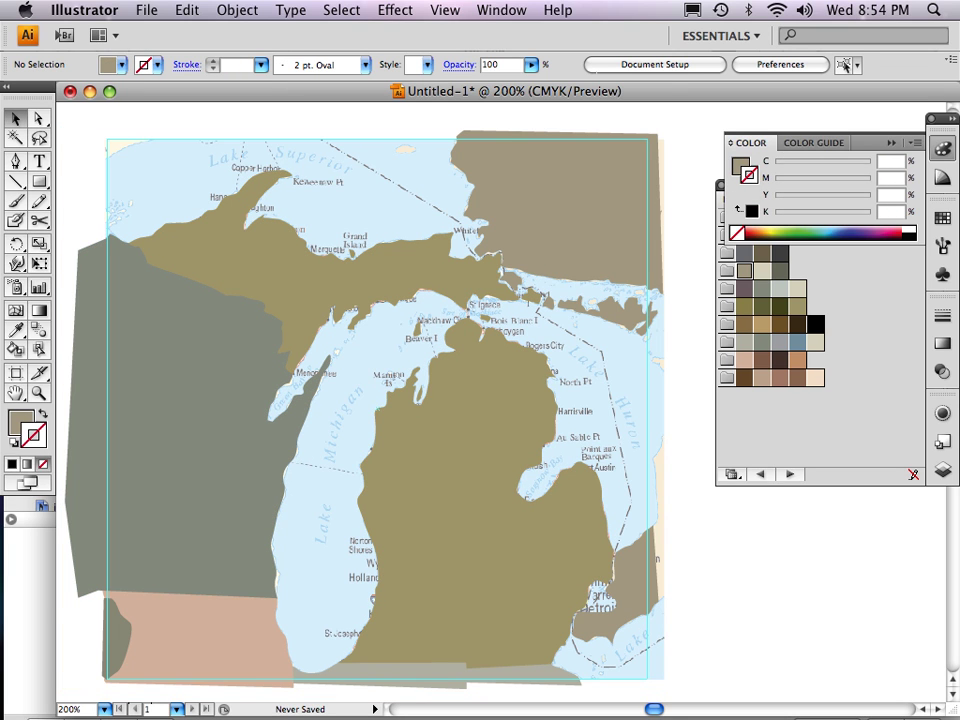